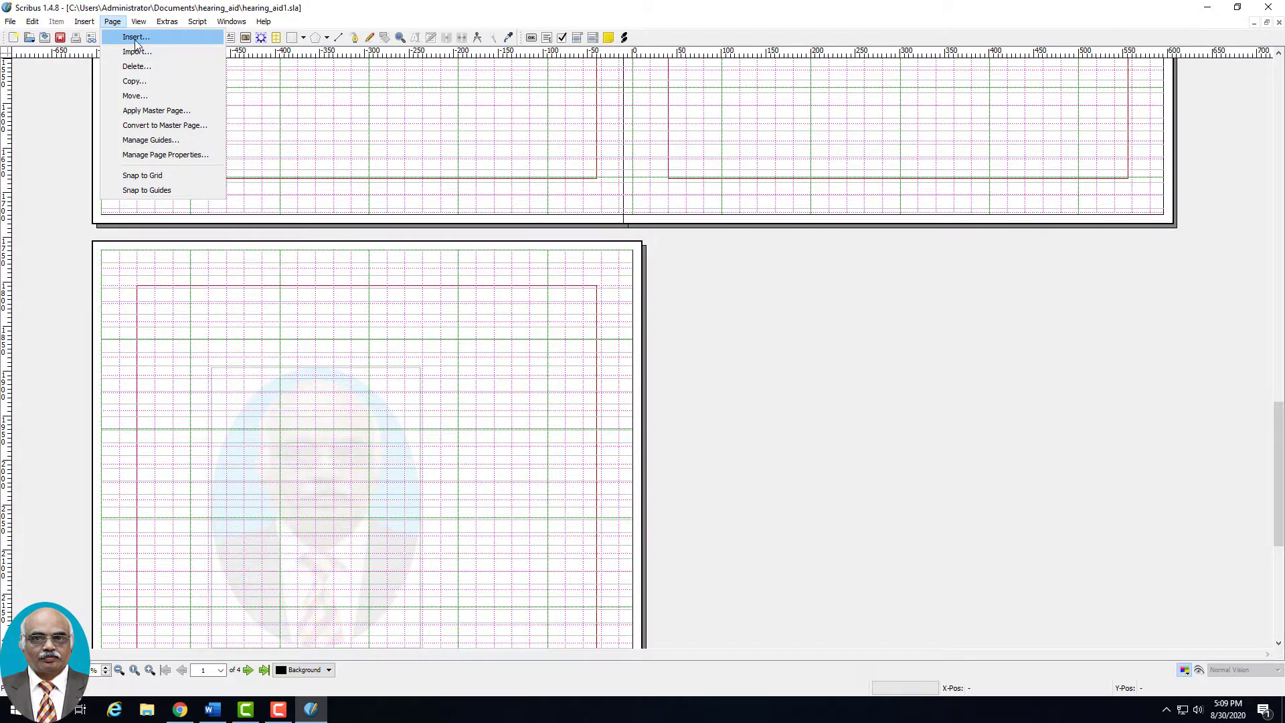
- Insert one A4 portrait page at the end of the document
{"action": "left_click", "coordinate": [136, 37]}
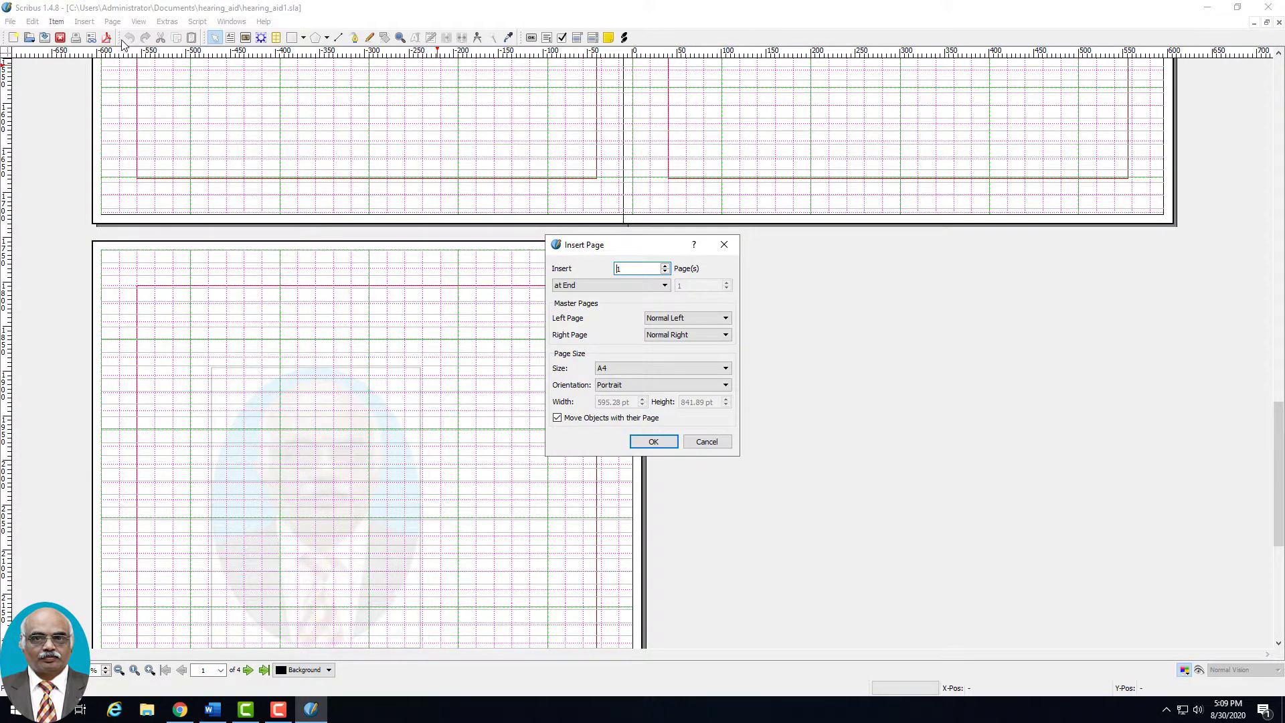
{"action": "left_click", "coordinate": [653, 442]}
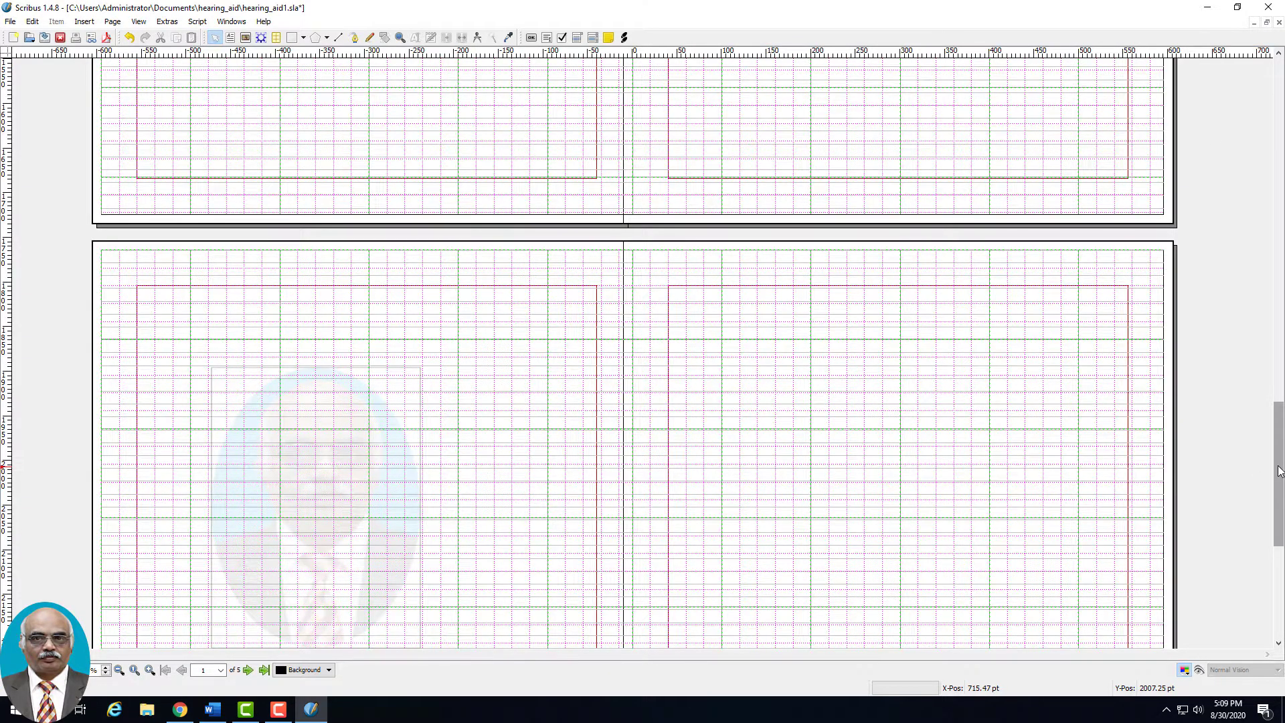
{"action": "scroll", "coordinate": [1277, 474], "scroll_direction": "down", "scroll_amount": 3}
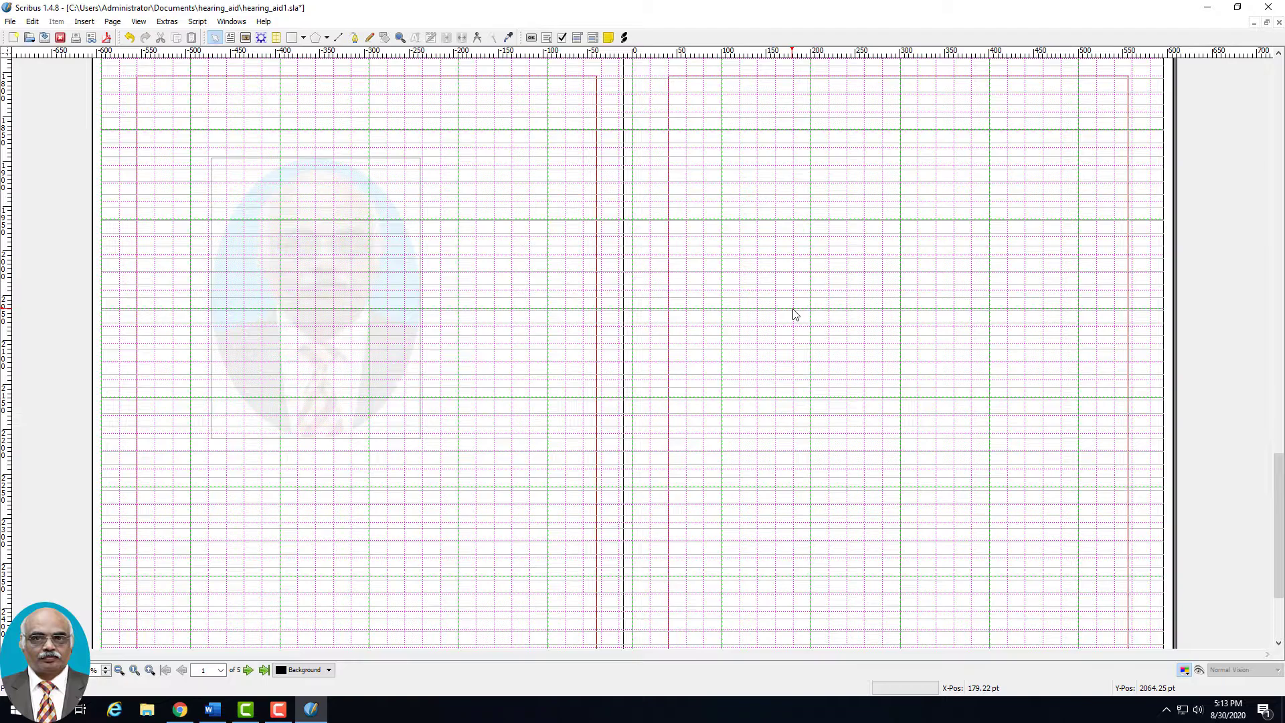
- Draw an image frame in the middle of the new page and load the cropped portrait PNG from the Desktop into it
{"action": "left_click", "coordinate": [246, 38]}
{"action": "left_click_drag", "start_coordinate": [766, 198], "coordinate": [1055, 483]}
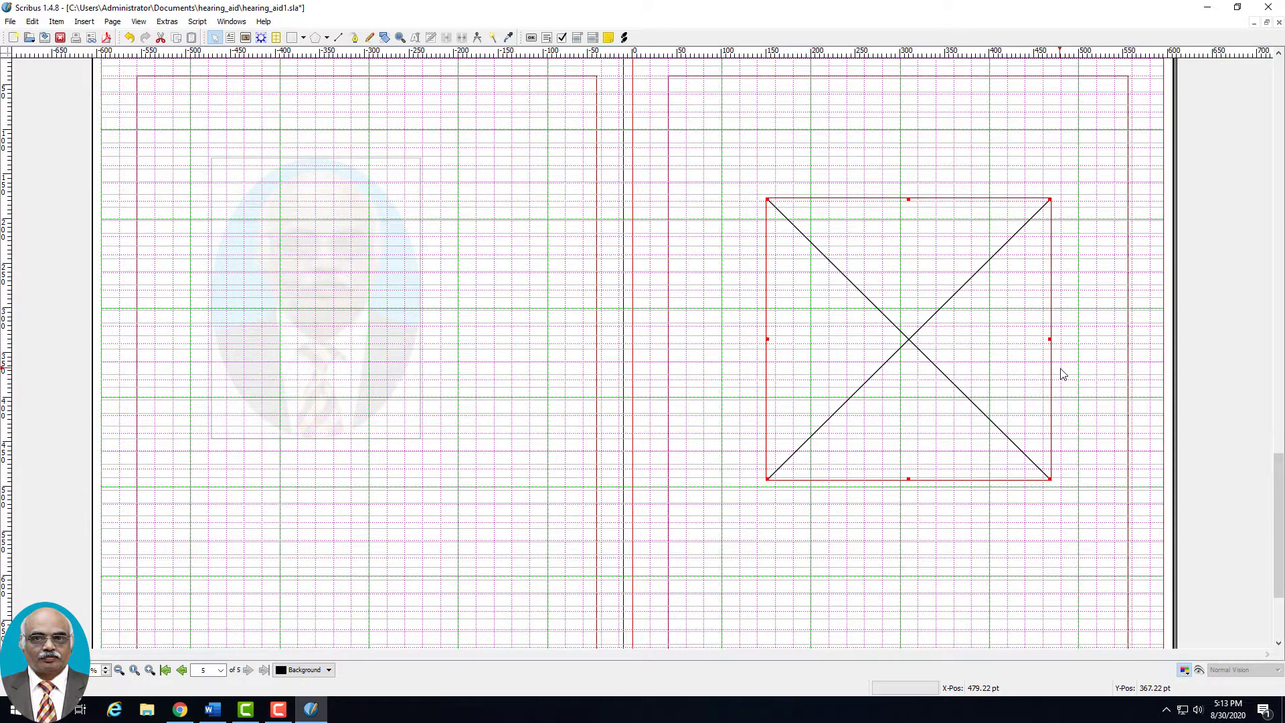
{"action": "double_click", "coordinate": [919, 356]}
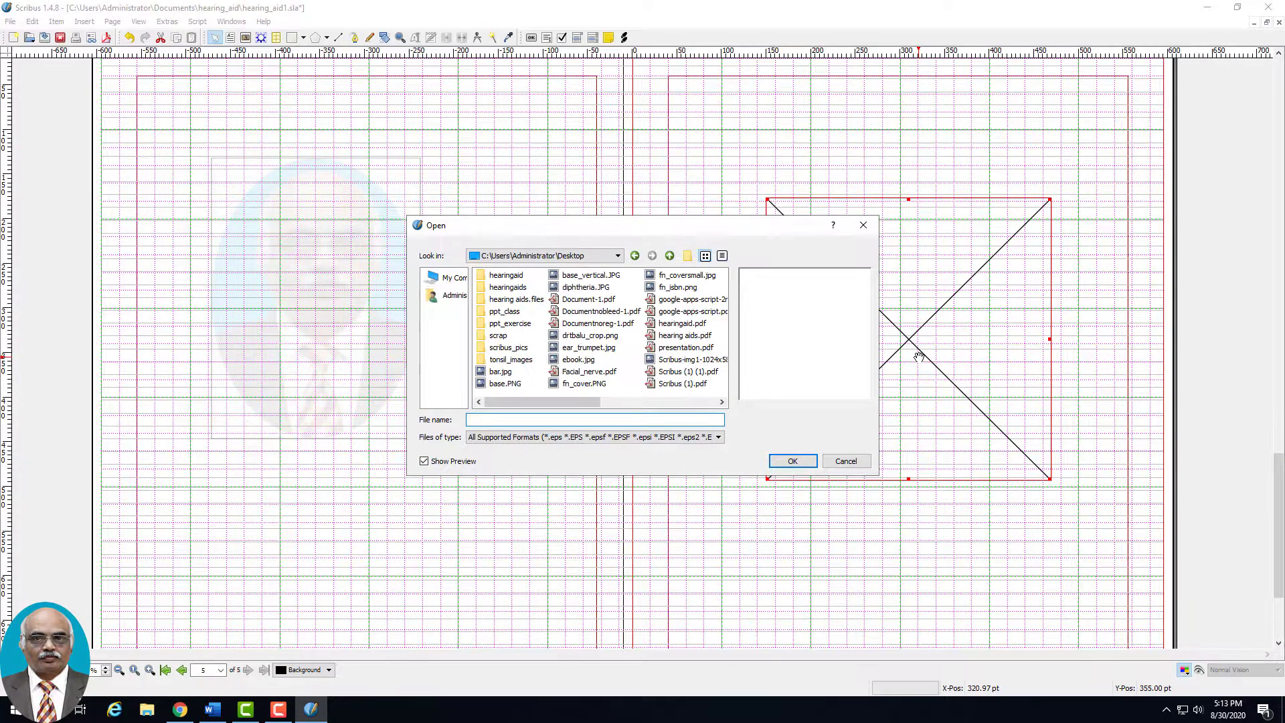
{"action": "left_click", "coordinate": [445, 298]}
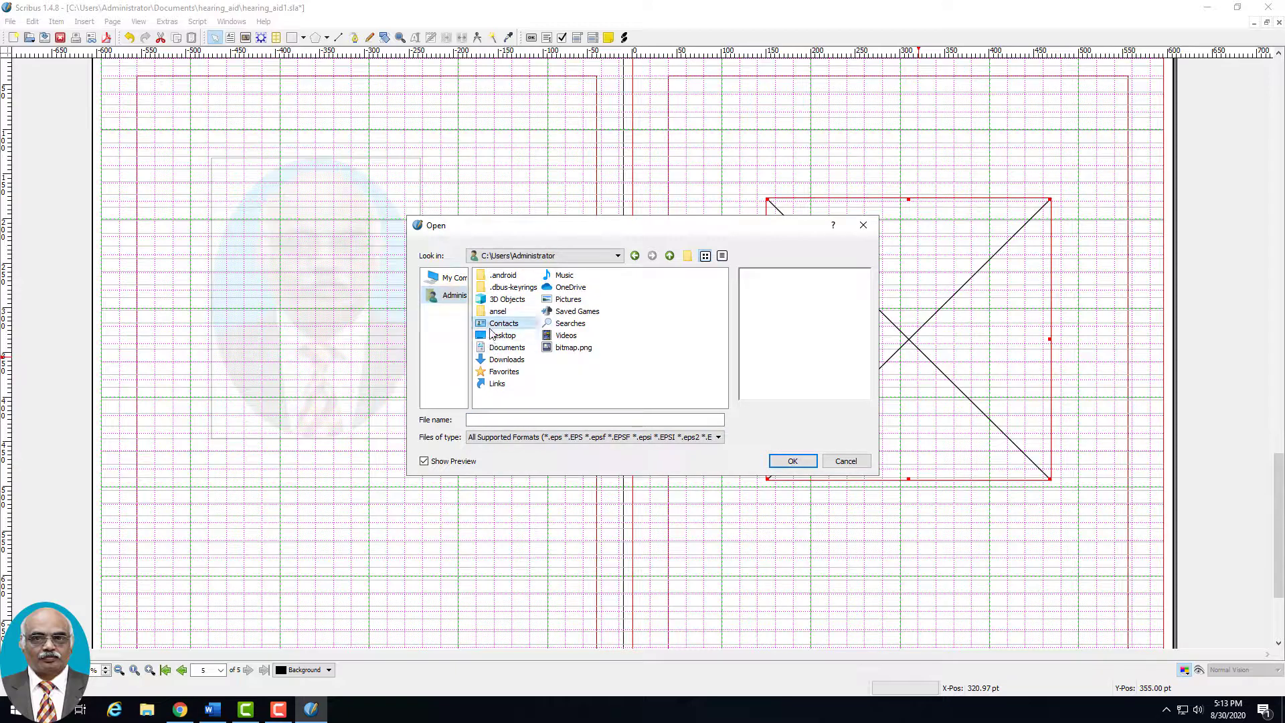
{"action": "double_click", "coordinate": [502, 334]}
{"action": "left_click", "coordinate": [495, 419]}
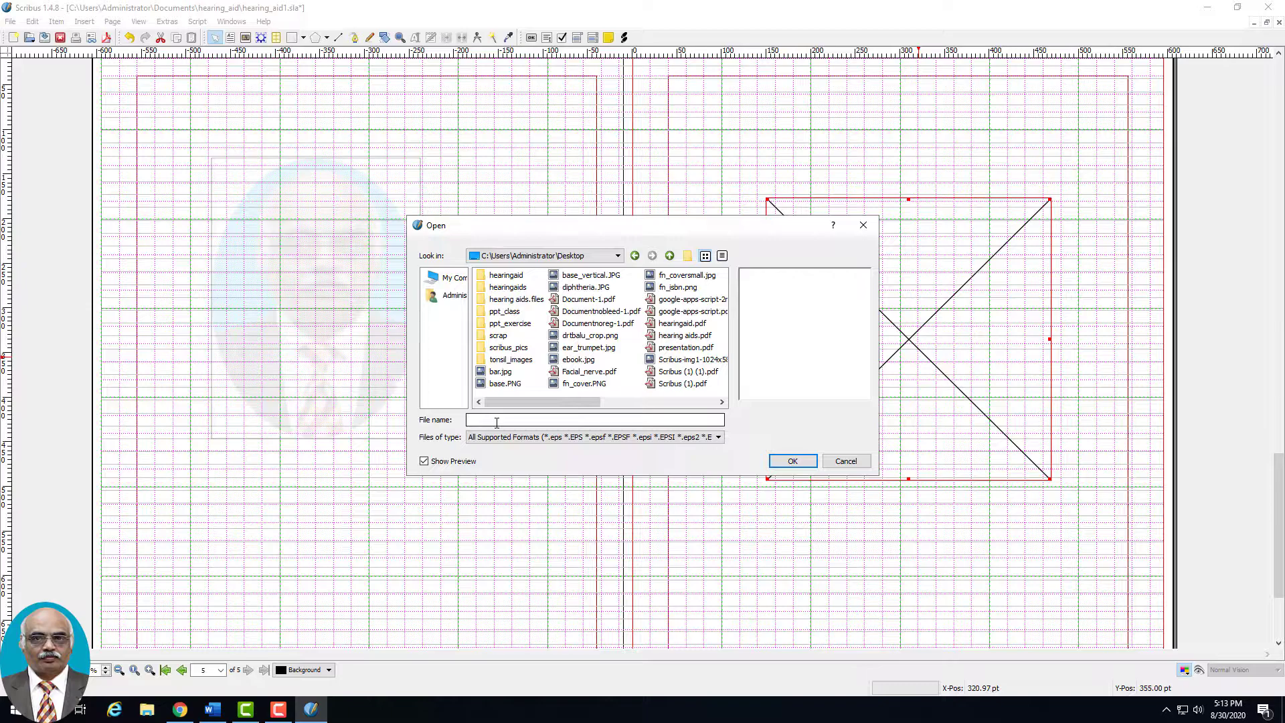
{"action": "type", "text": "dr"}
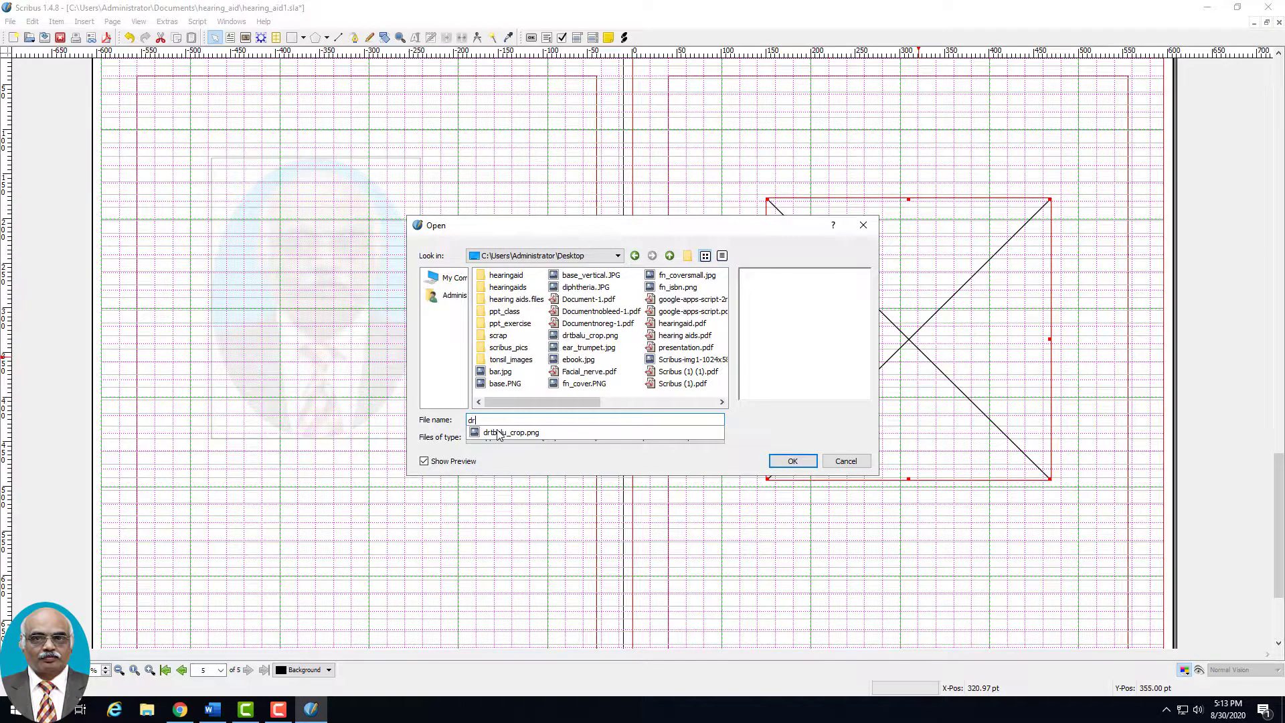
{"action": "left_click", "coordinate": [499, 433]}
{"action": "left_click", "coordinate": [808, 465]}
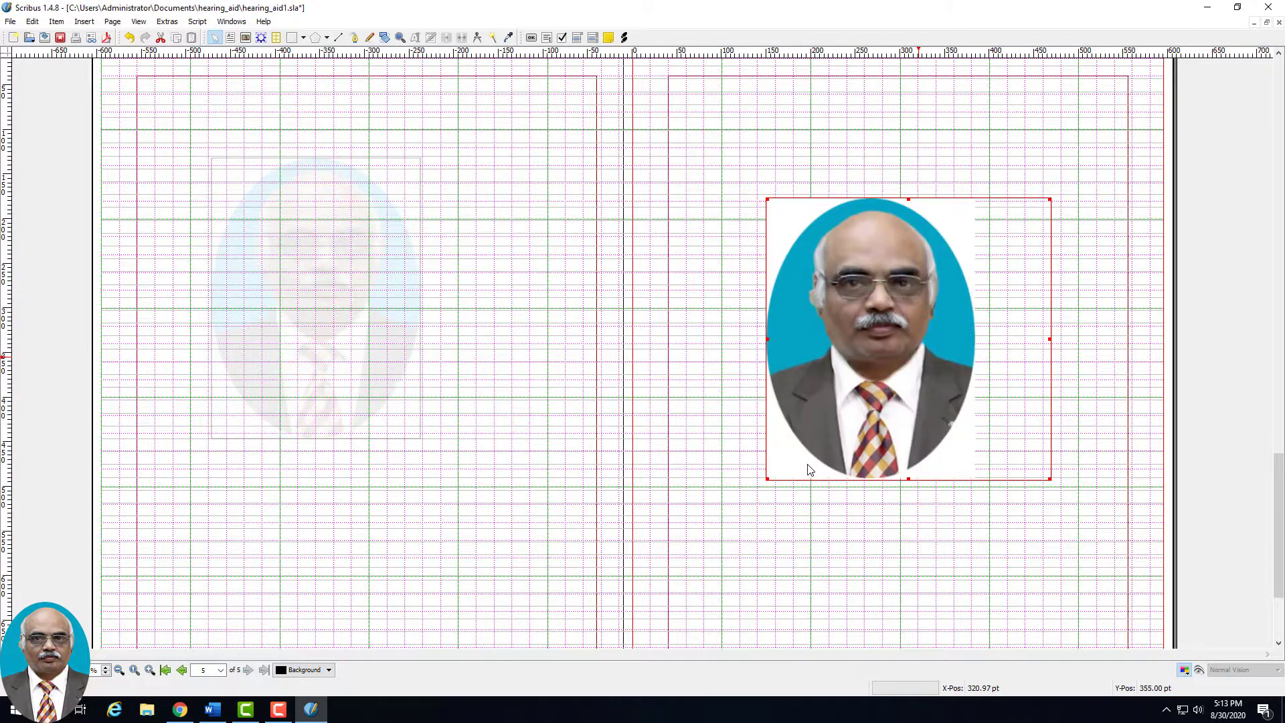
- Adjust the frame on the new page to fit the portrait image
{"action": "right_click", "coordinate": [885, 400]}
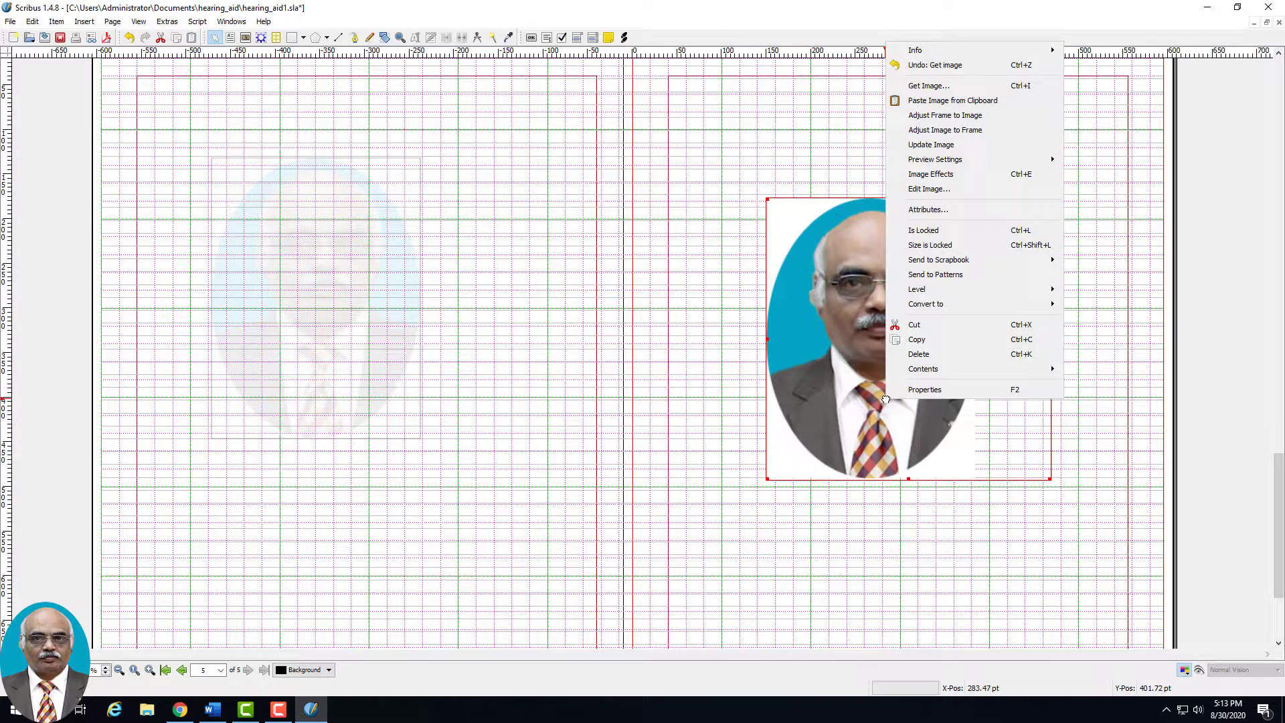
{"action": "left_click", "coordinate": [964, 120]}
{"action": "left_click", "coordinate": [864, 471]}
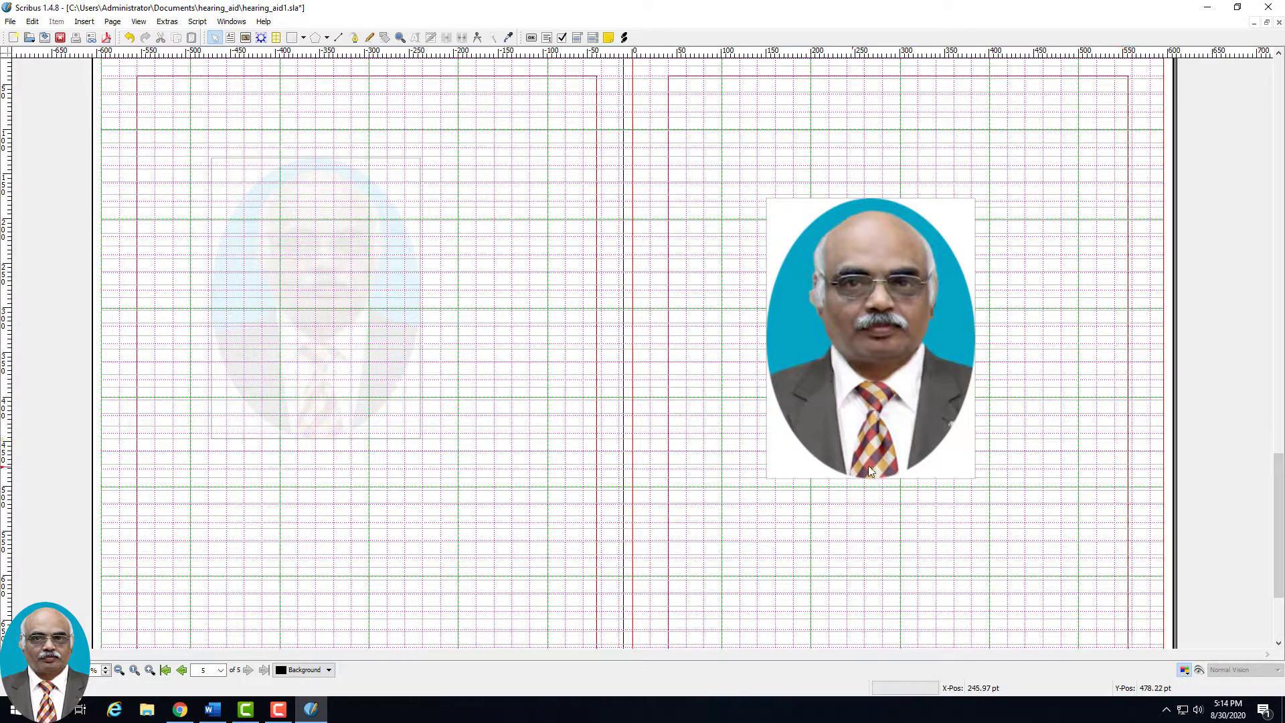
- Set the opacity of the portrait image on the new page to 8 %
{"action": "left_click", "coordinate": [884, 453]}
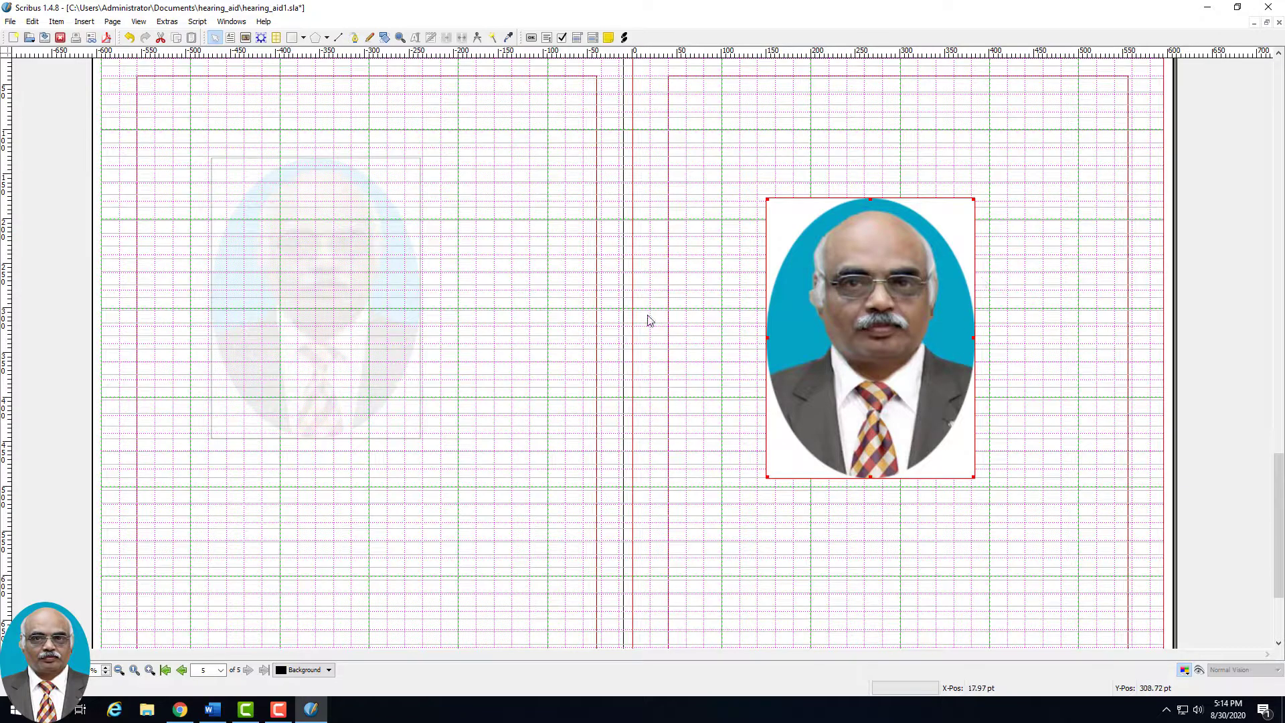
{"action": "right_click", "coordinate": [885, 419]}
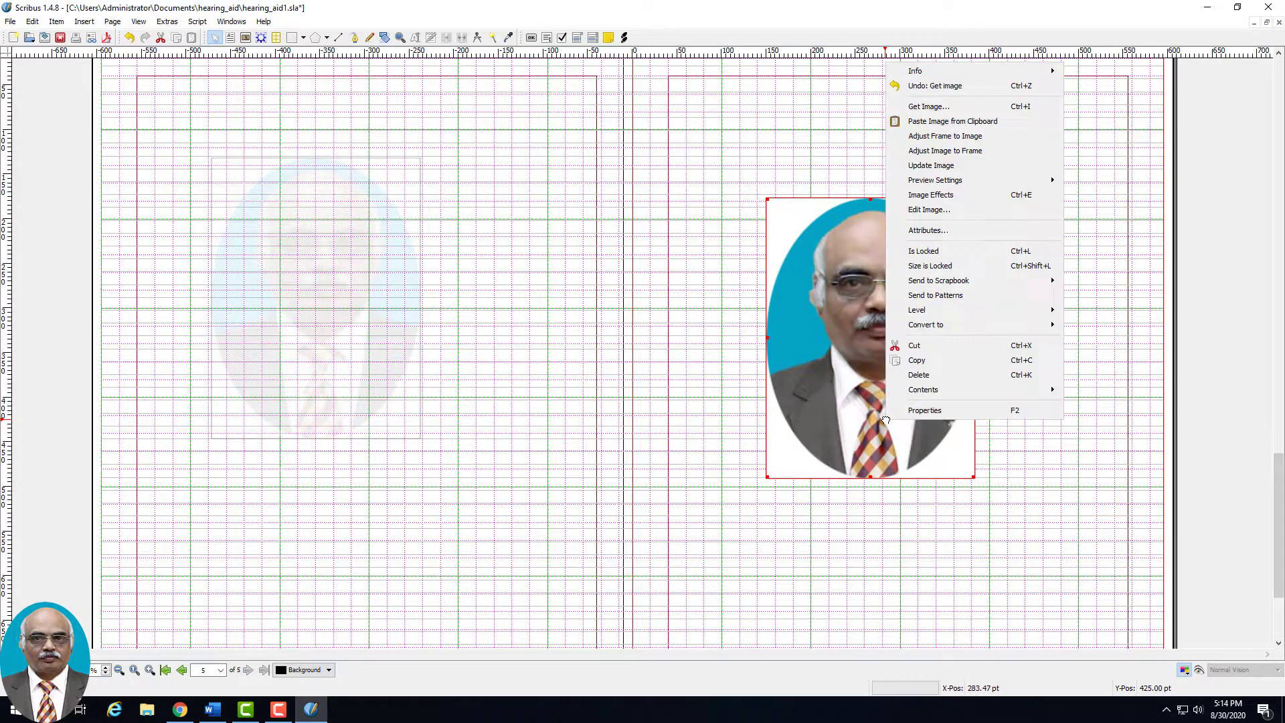
{"action": "left_click", "coordinate": [903, 413]}
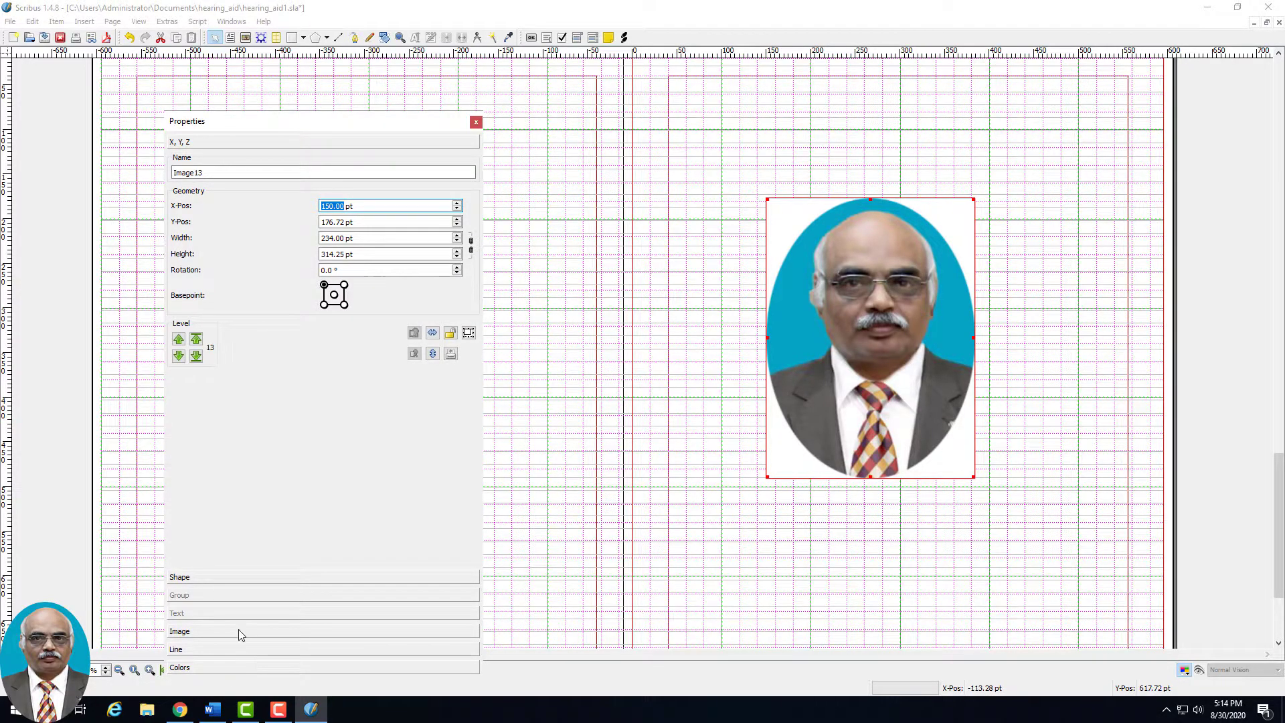
{"action": "left_click", "coordinate": [239, 631]}
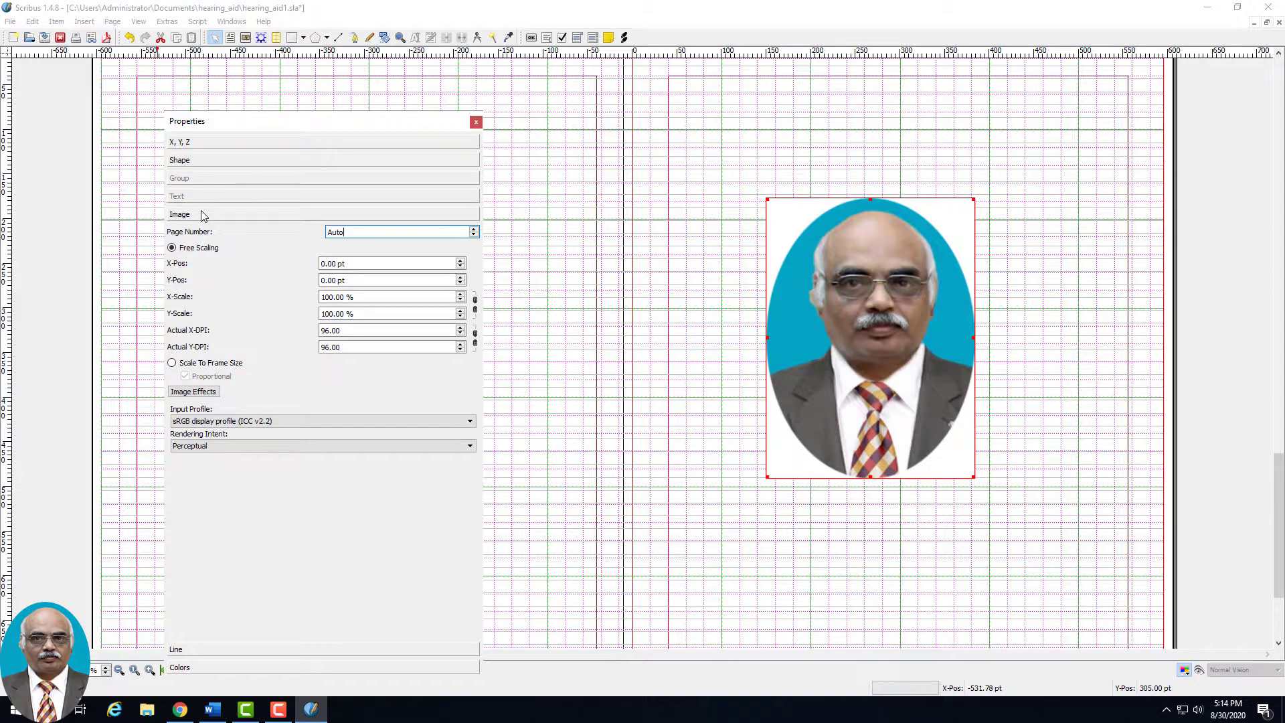
{"action": "left_click", "coordinate": [194, 669]}
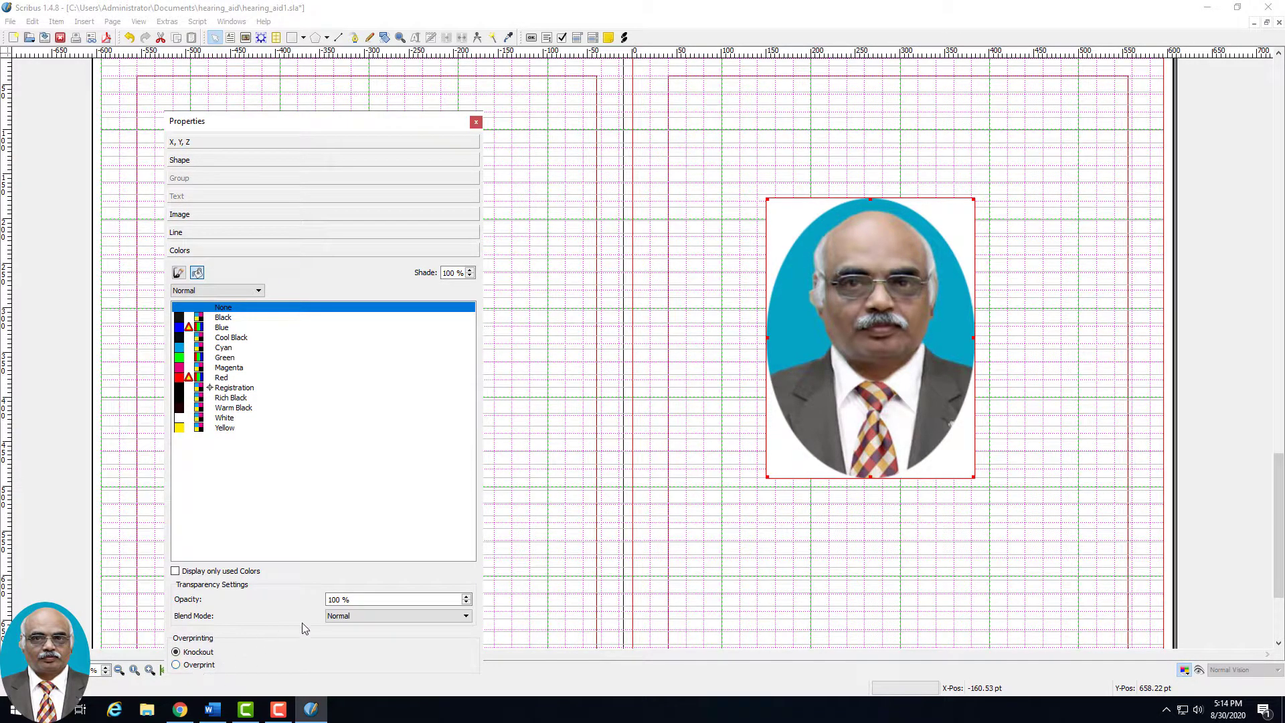
{"action": "left_click", "coordinate": [467, 603]}
{"action": "left_click", "coordinate": [467, 603]}
{"action": "left_click", "coordinate": [467, 604]}
{"action": "left_click", "coordinate": [468, 603]}
{"action": "left_click", "coordinate": [467, 603]}
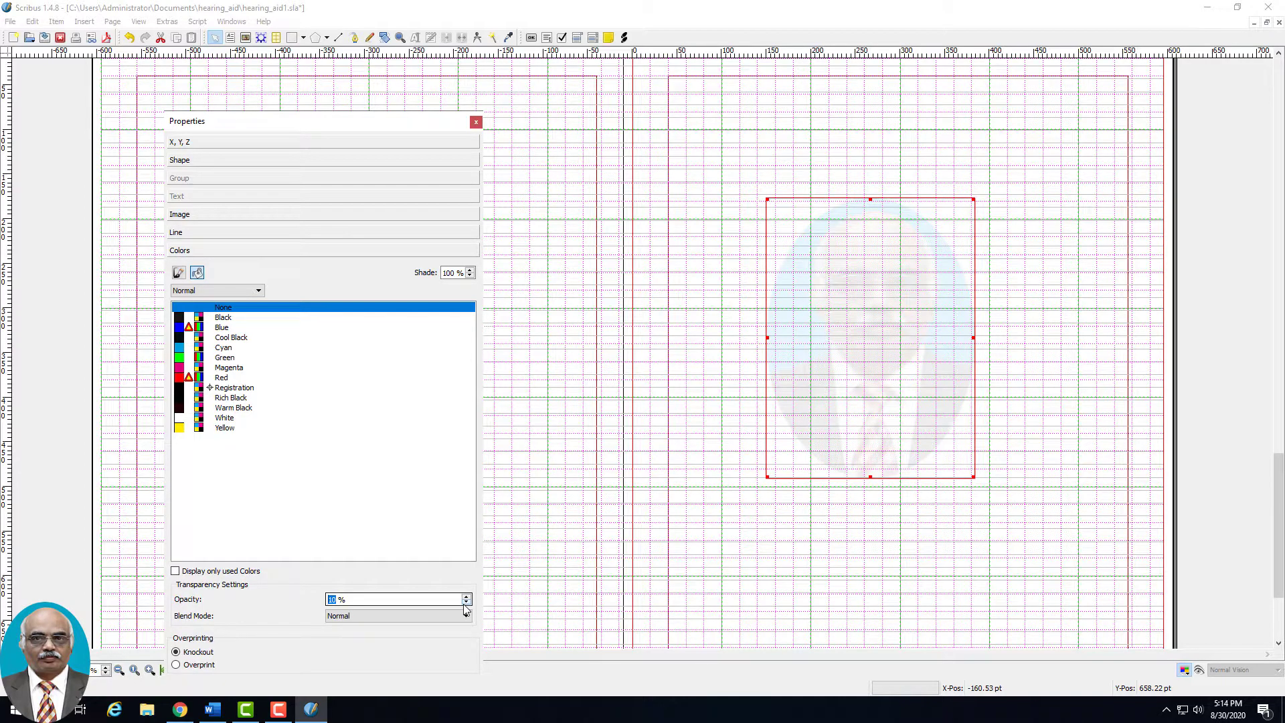
{"action": "left_click", "coordinate": [467, 603]}
{"action": "scroll", "coordinate": [467, 602], "scroll_direction": "up", "scroll_amount": 2}
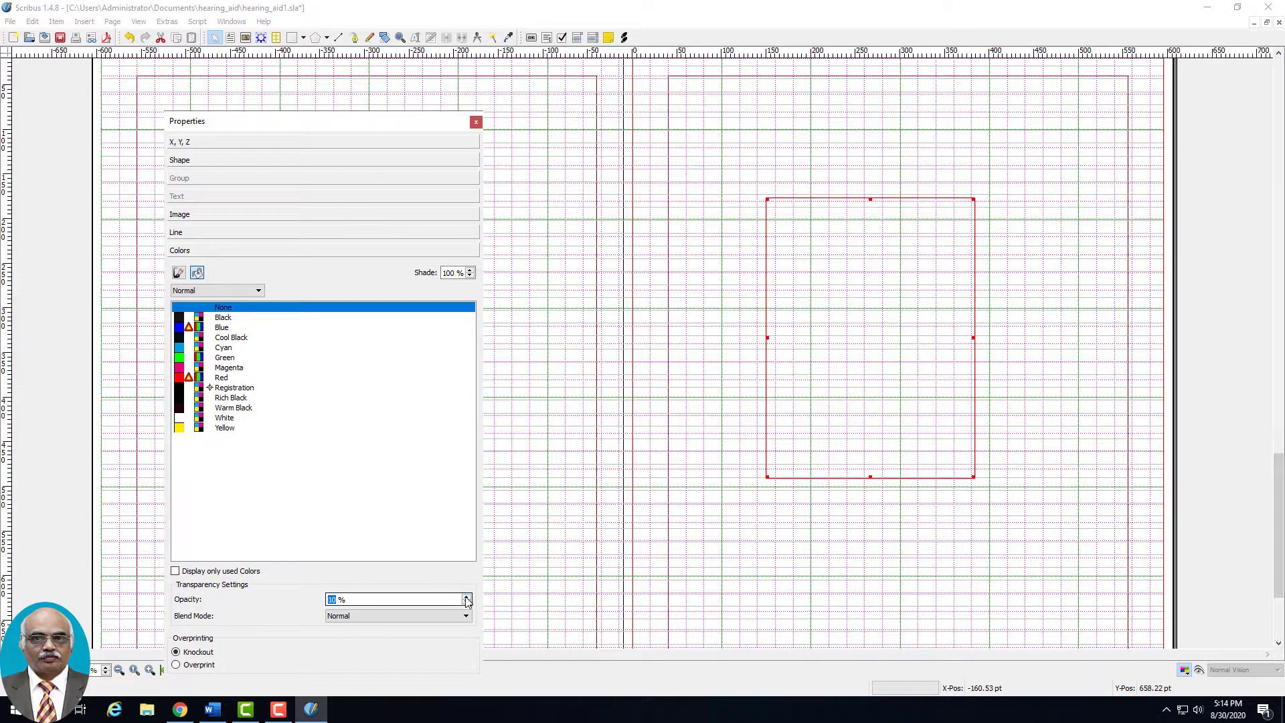
{"action": "left_click", "coordinate": [466, 603]}
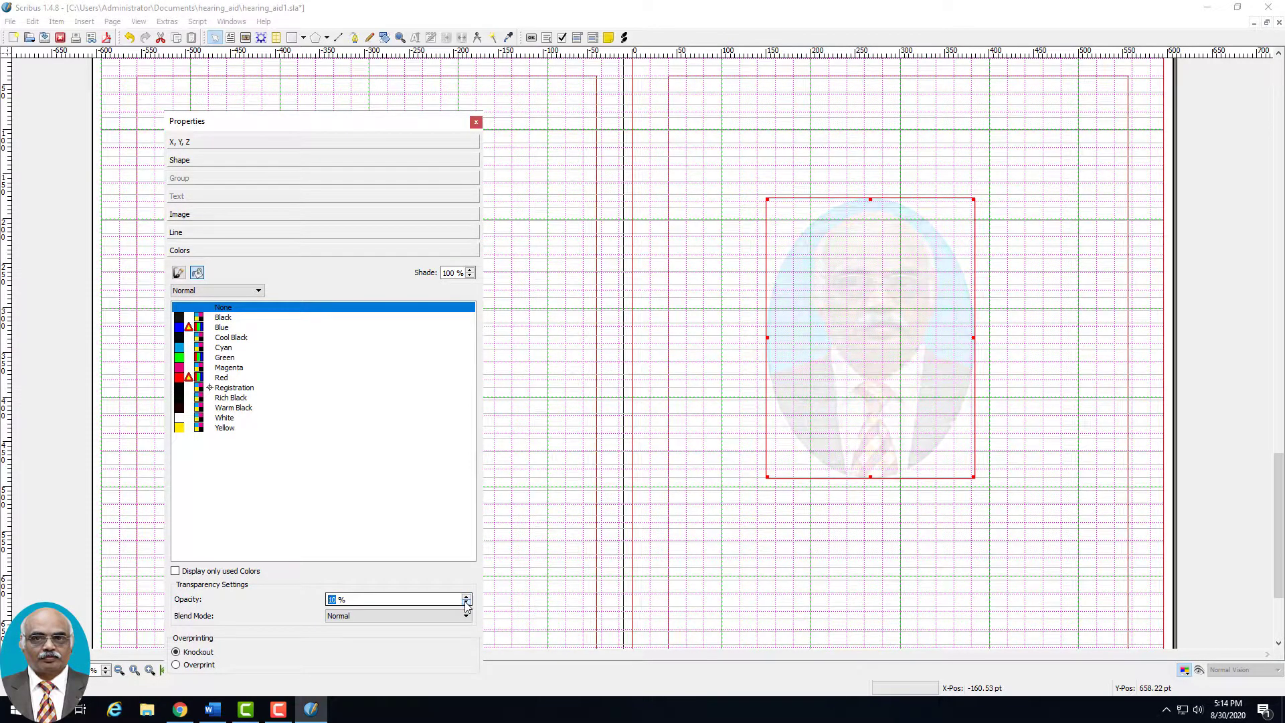
{"action": "left_click", "coordinate": [467, 603]}
{"action": "left_click", "coordinate": [467, 598]}
{"action": "type", "text": "8"}
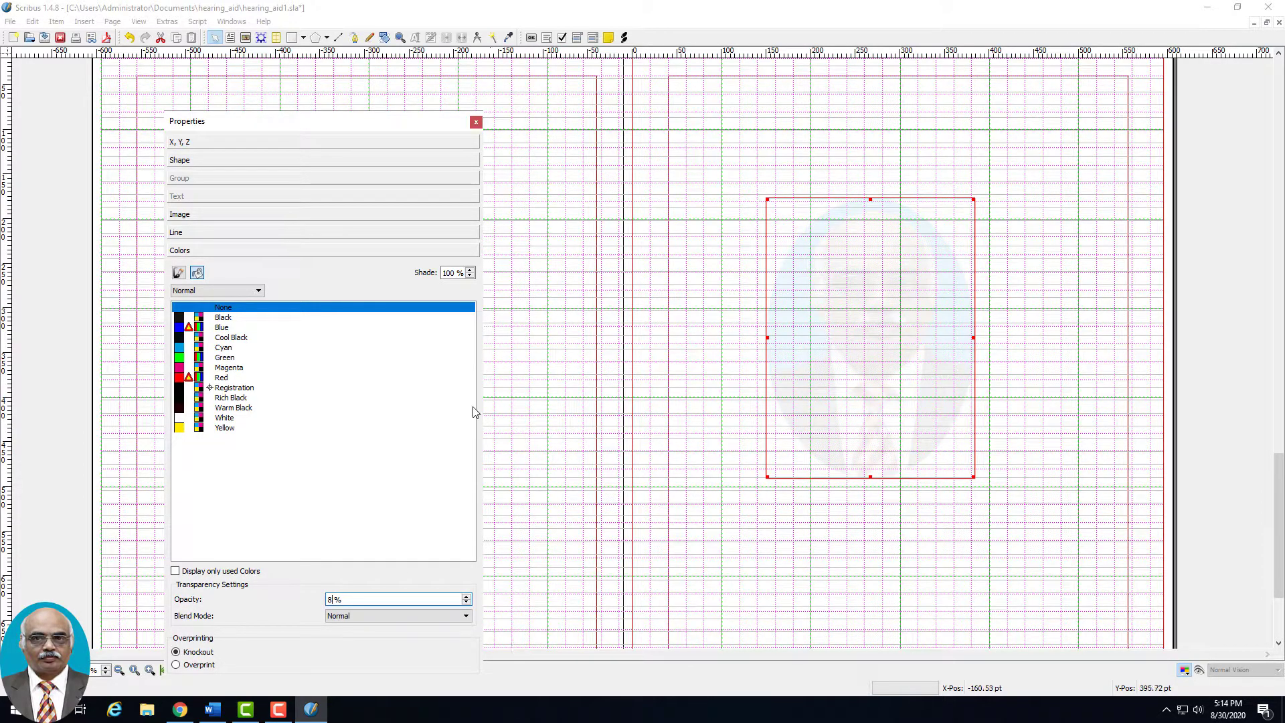
{"action": "left_click", "coordinate": [476, 122]}
{"action": "left_click", "coordinate": [735, 138]}
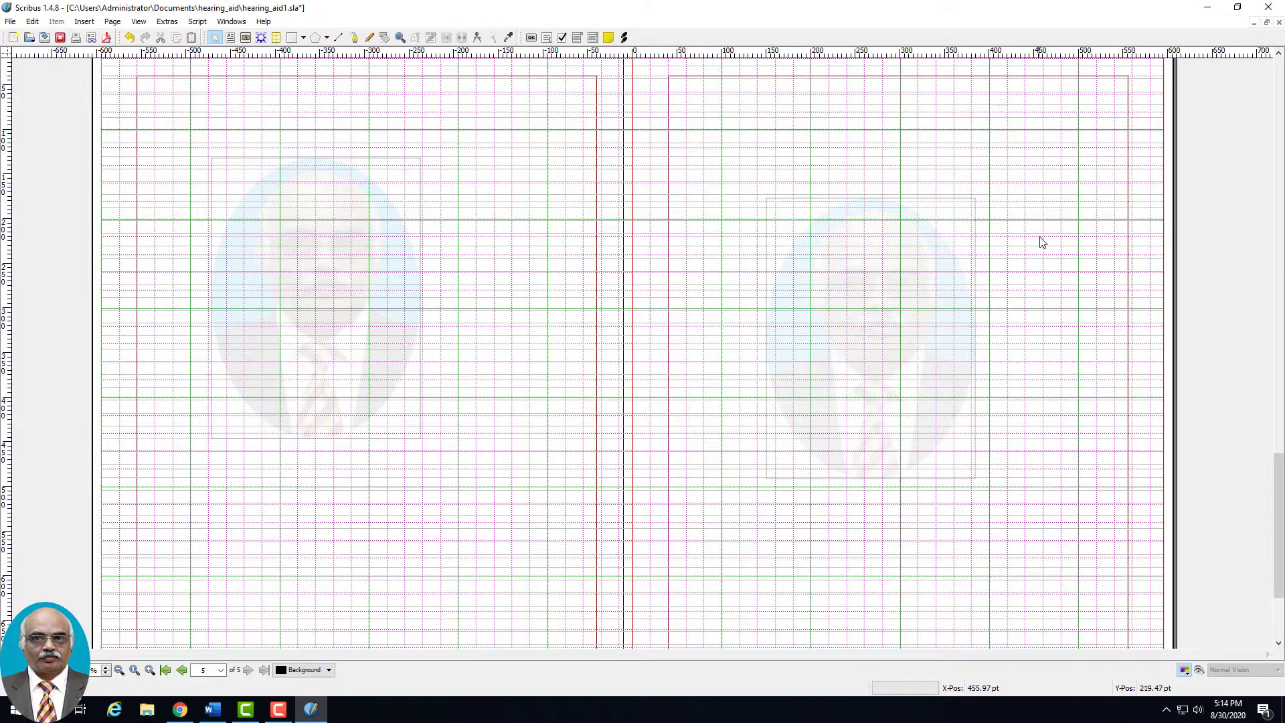
- Draw a text frame filling most of the new page over the faded portrait and import chapter1.txt without continuing hyphenation
{"action": "left_click", "coordinate": [230, 37]}
{"action": "left_click_drag", "start_coordinate": [686, 97], "coordinate": [1105, 631]}
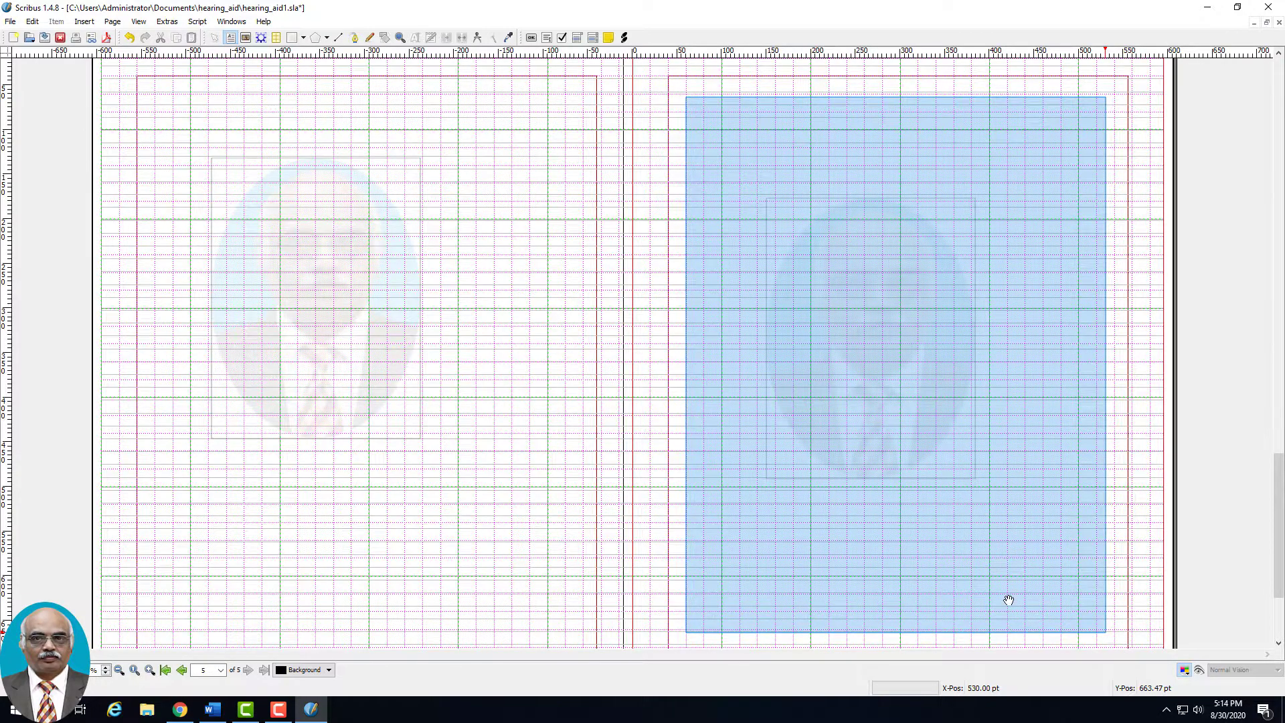
{"action": "right_click", "coordinate": [954, 425]}
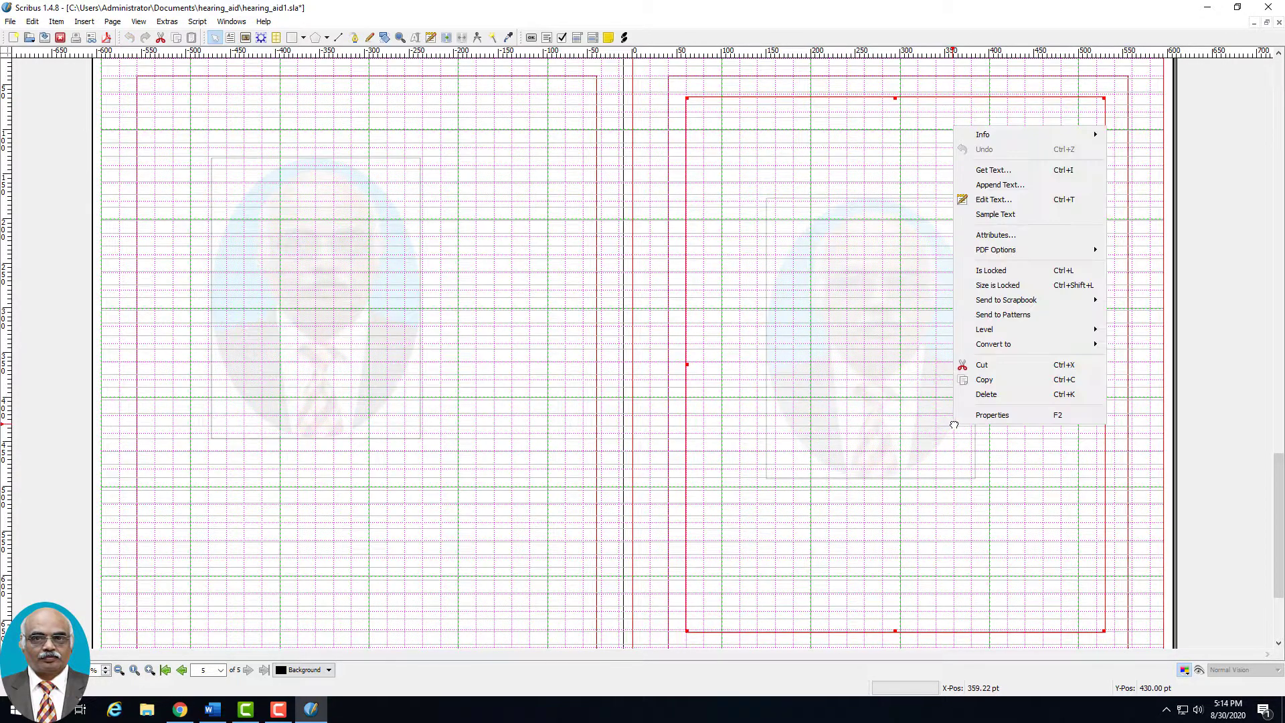
{"action": "left_click", "coordinate": [1002, 172]}
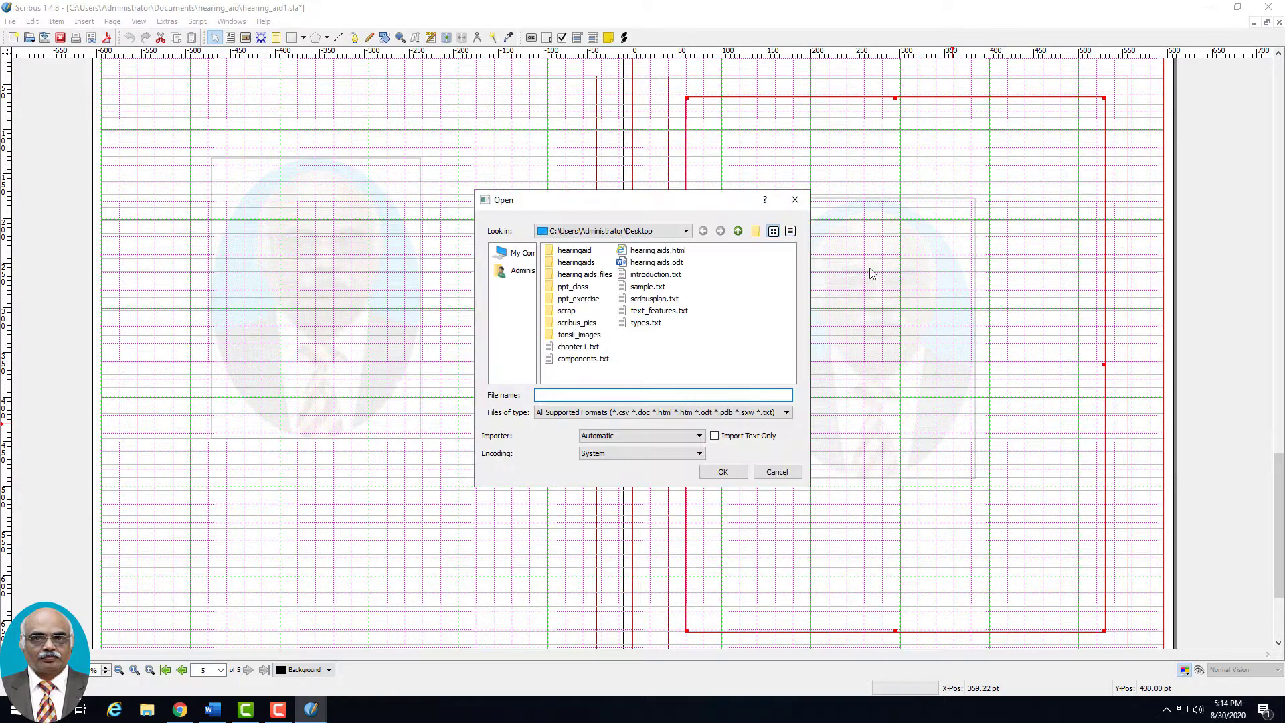
{"action": "left_click", "coordinate": [578, 346]}
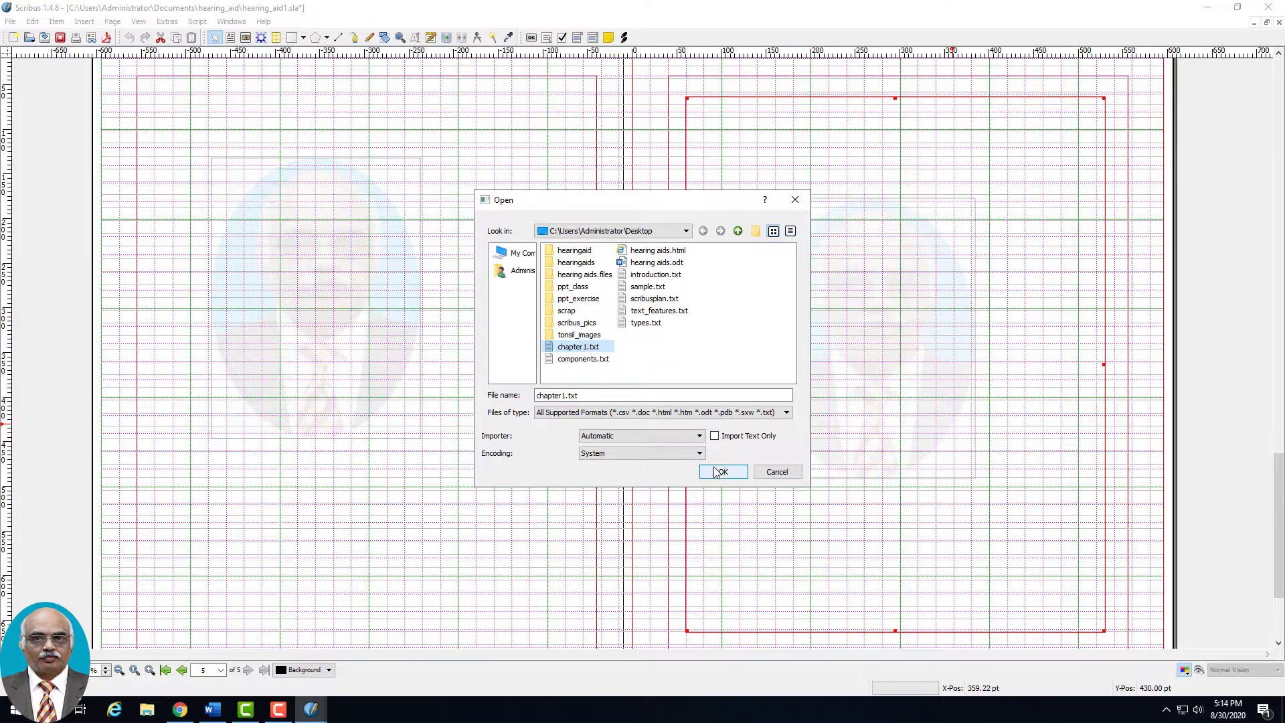
{"action": "left_click", "coordinate": [723, 472]}
{"action": "left_click", "coordinate": [720, 355]}
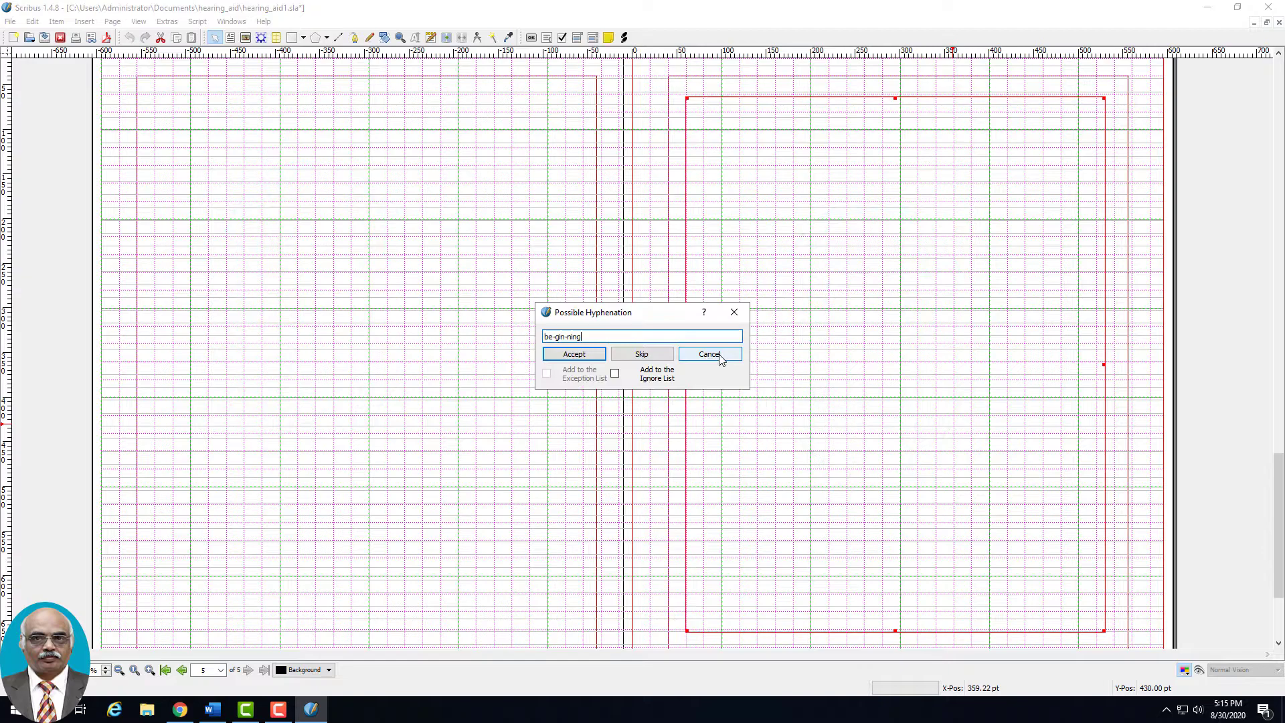
{"action": "left_click", "coordinate": [720, 355]}
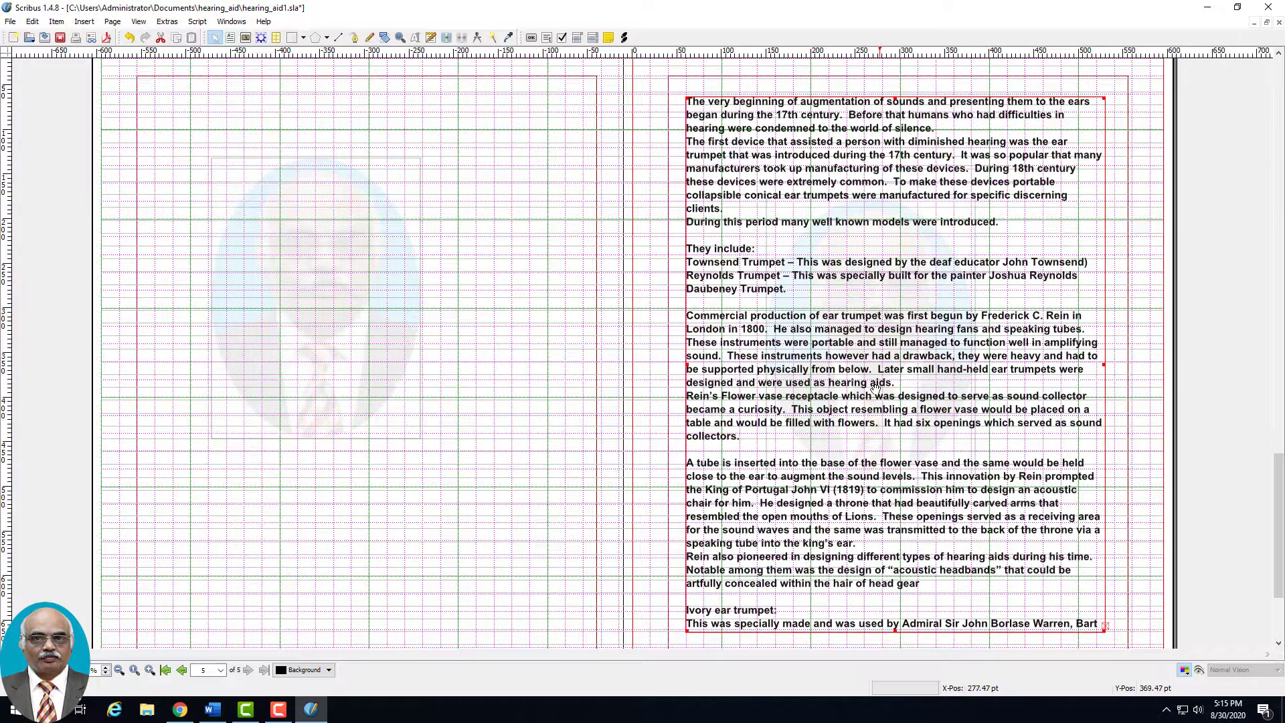
- Lower the chapter text frame by one level in the stacking order
{"action": "right_click", "coordinate": [884, 346]}
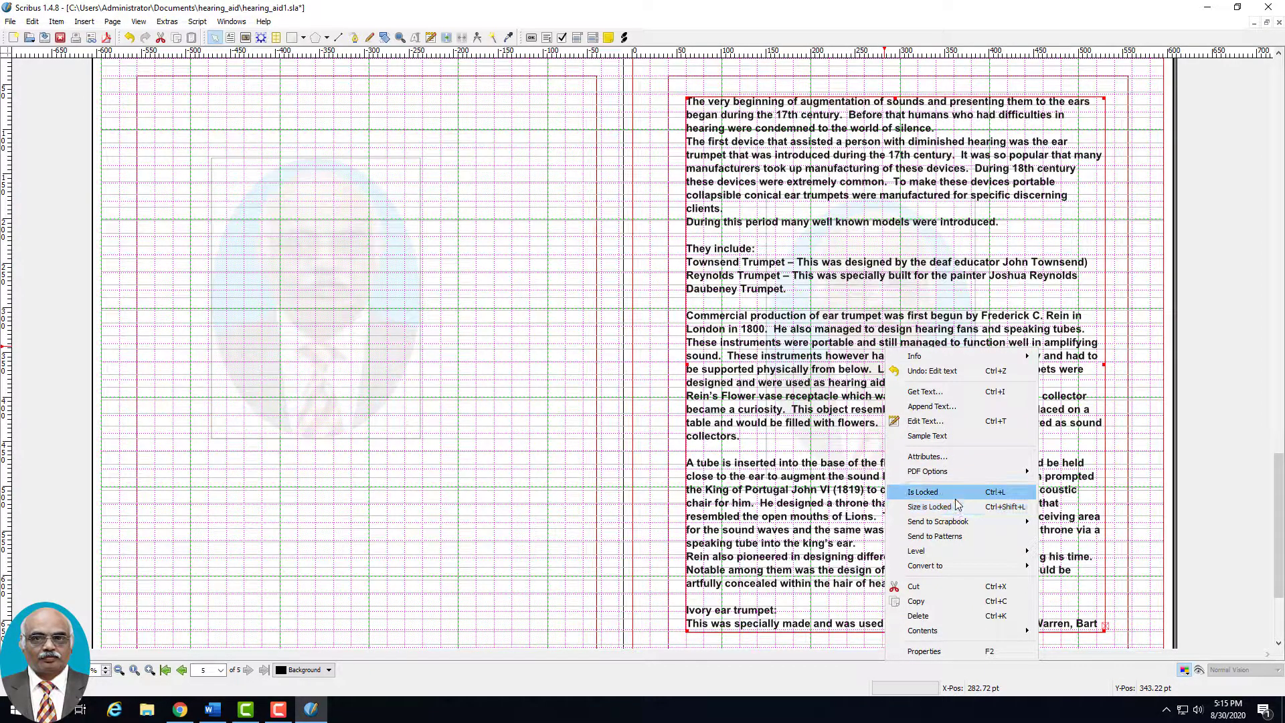
{"action": "mouse_move", "coordinate": [956, 551]}
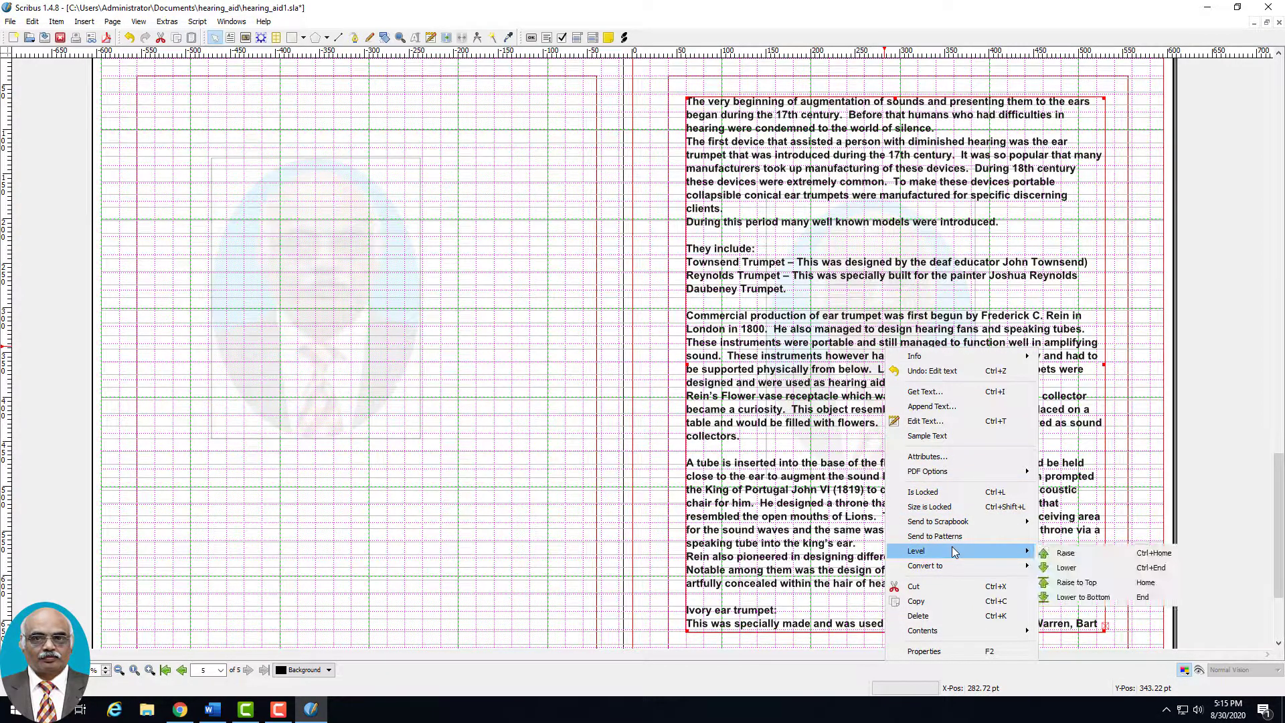
{"action": "left_click", "coordinate": [1058, 570]}
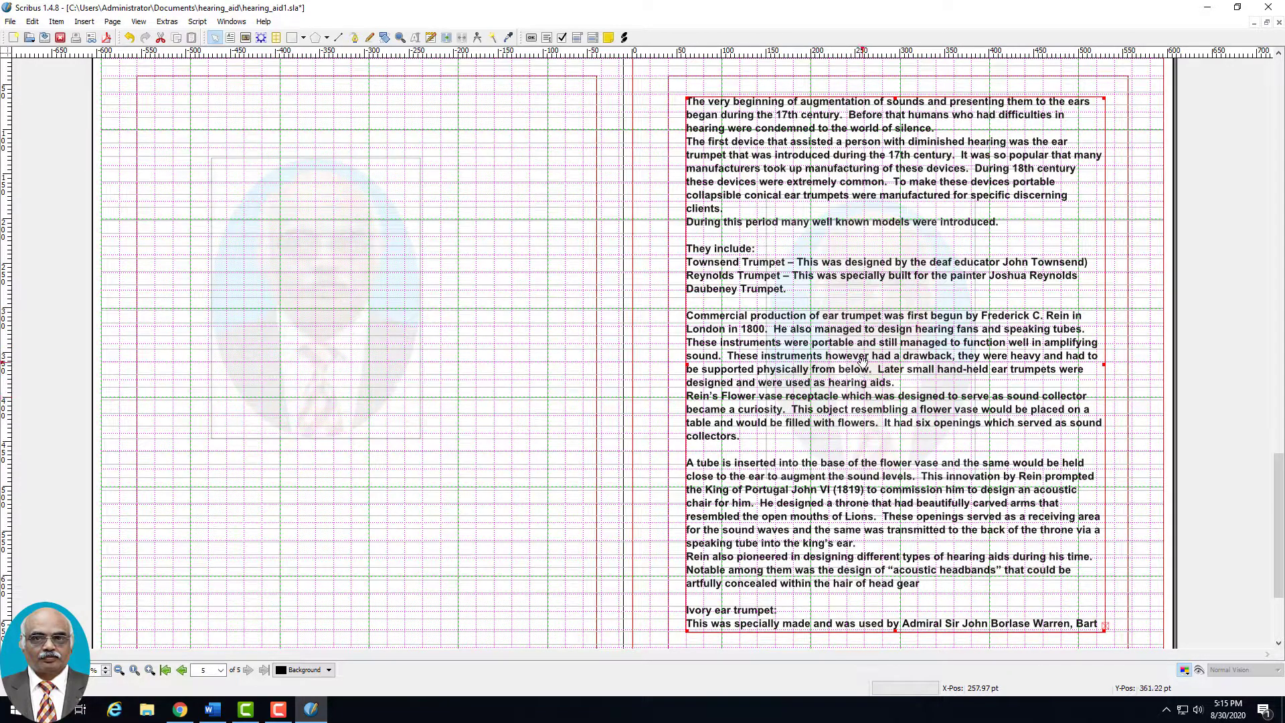
- Lower the chapter text frame by one further level and clear the selection
{"action": "right_click", "coordinate": [875, 402]}
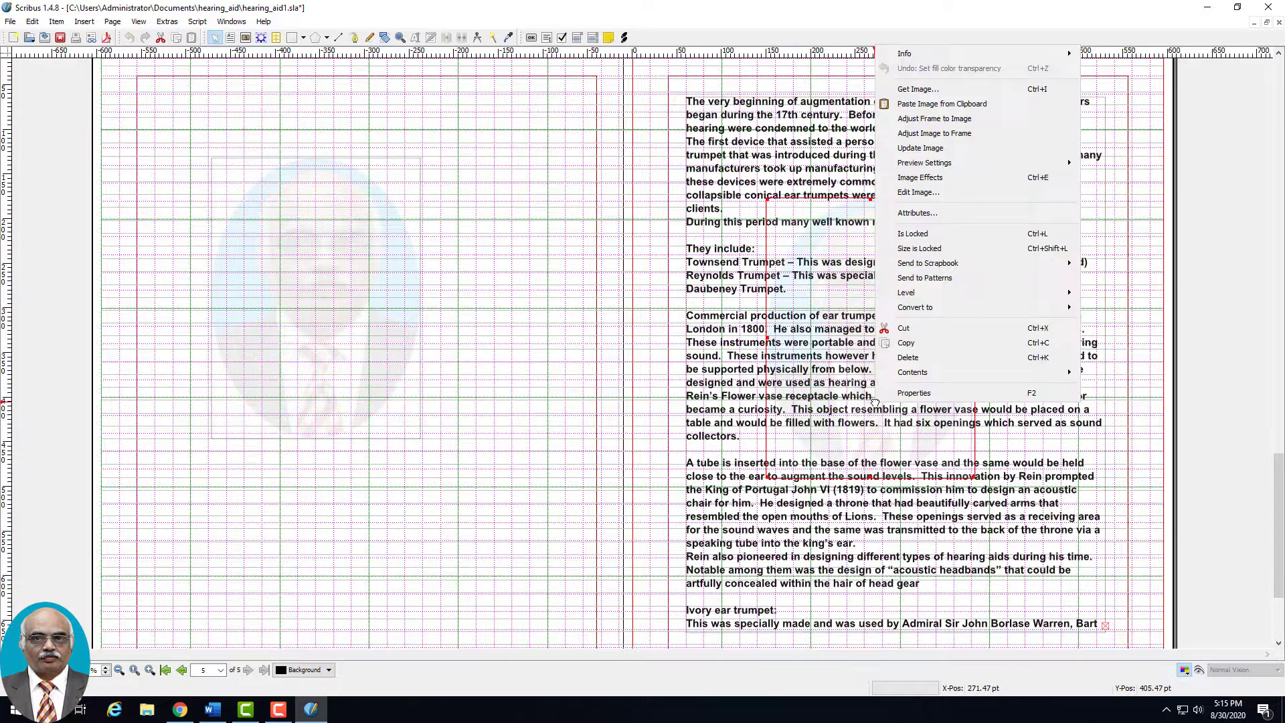
{"action": "left_click", "coordinate": [908, 358]}
{"action": "left_click", "coordinate": [822, 538]}
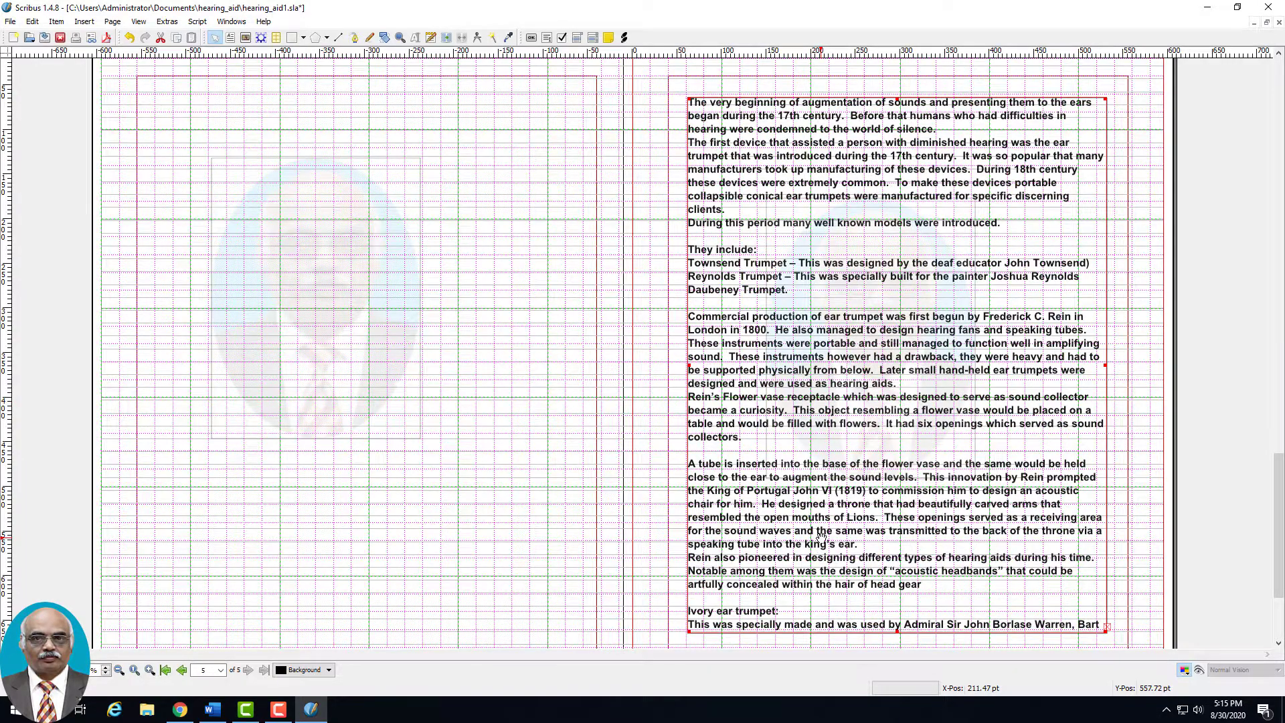
{"action": "right_click", "coordinate": [822, 538]}
{"action": "mouse_move", "coordinate": [854, 435]}
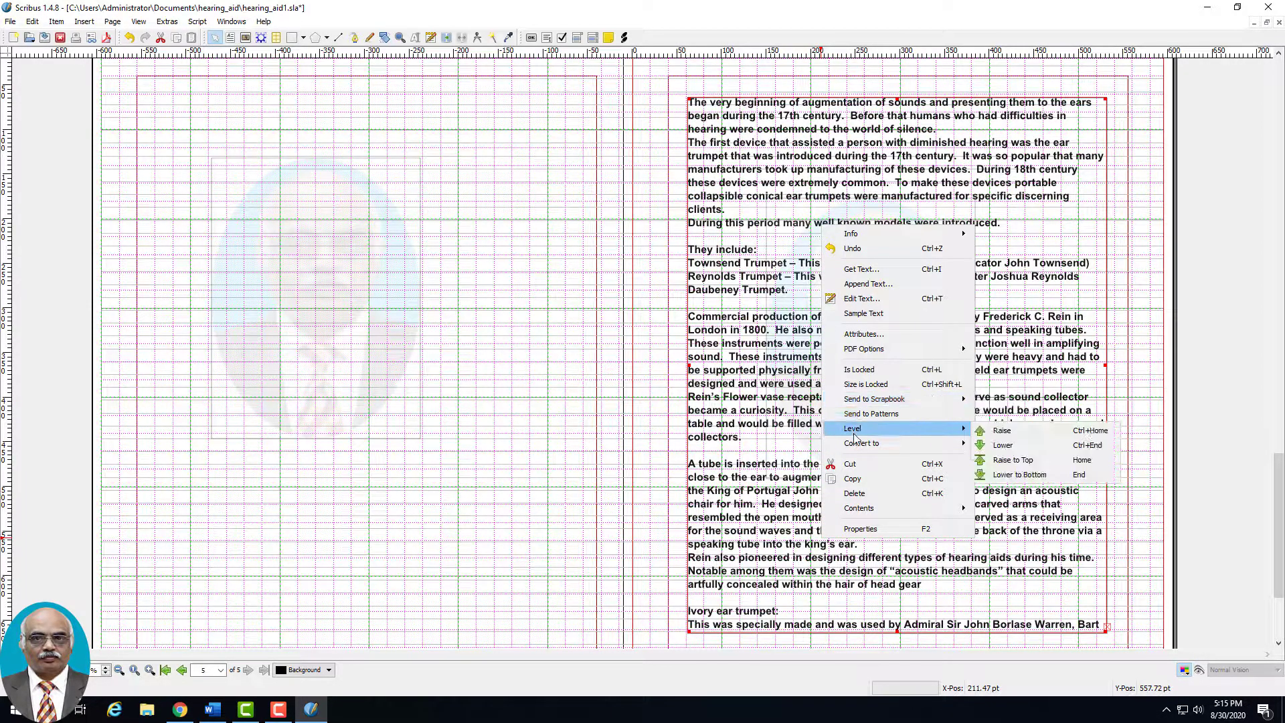
{"action": "left_click", "coordinate": [1002, 446]}
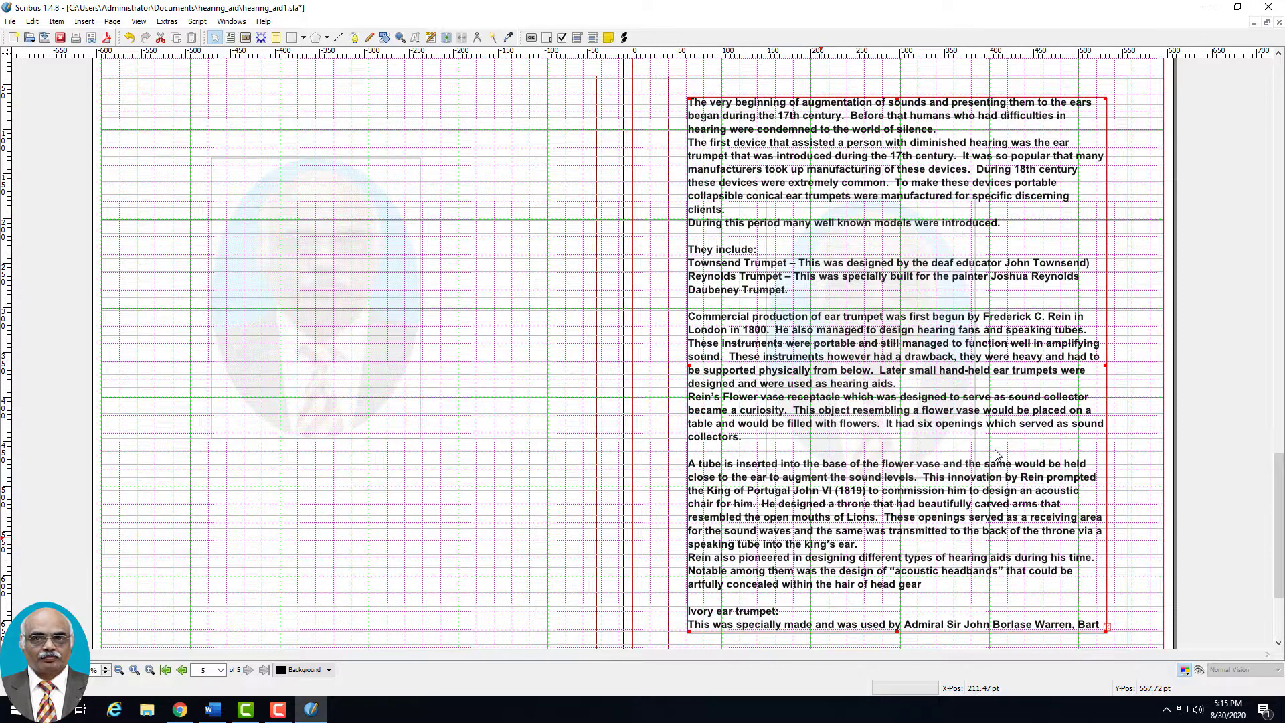
{"action": "right_click", "coordinate": [911, 419]}
{"action": "left_click", "coordinate": [905, 585]}
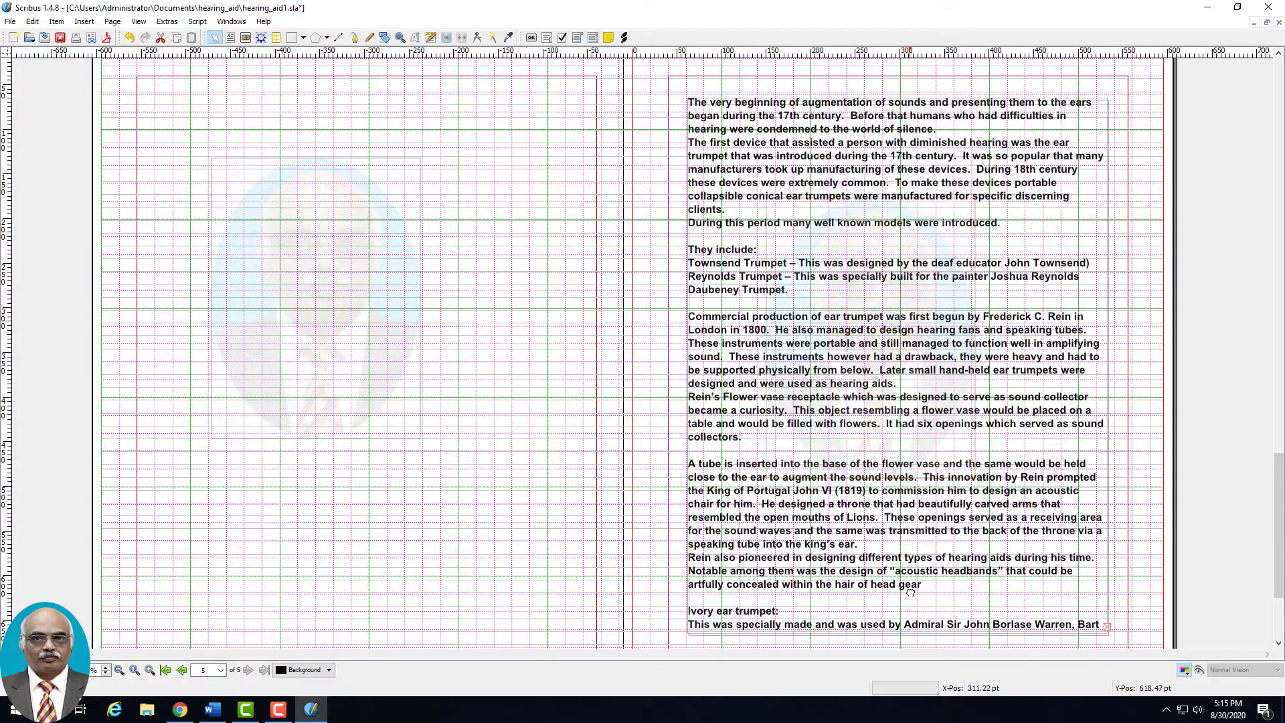
- Send the chapter text frame to the bottom of the stacking order
{"action": "right_click", "coordinate": [911, 592]}
{"action": "mouse_move", "coordinate": [943, 487]}
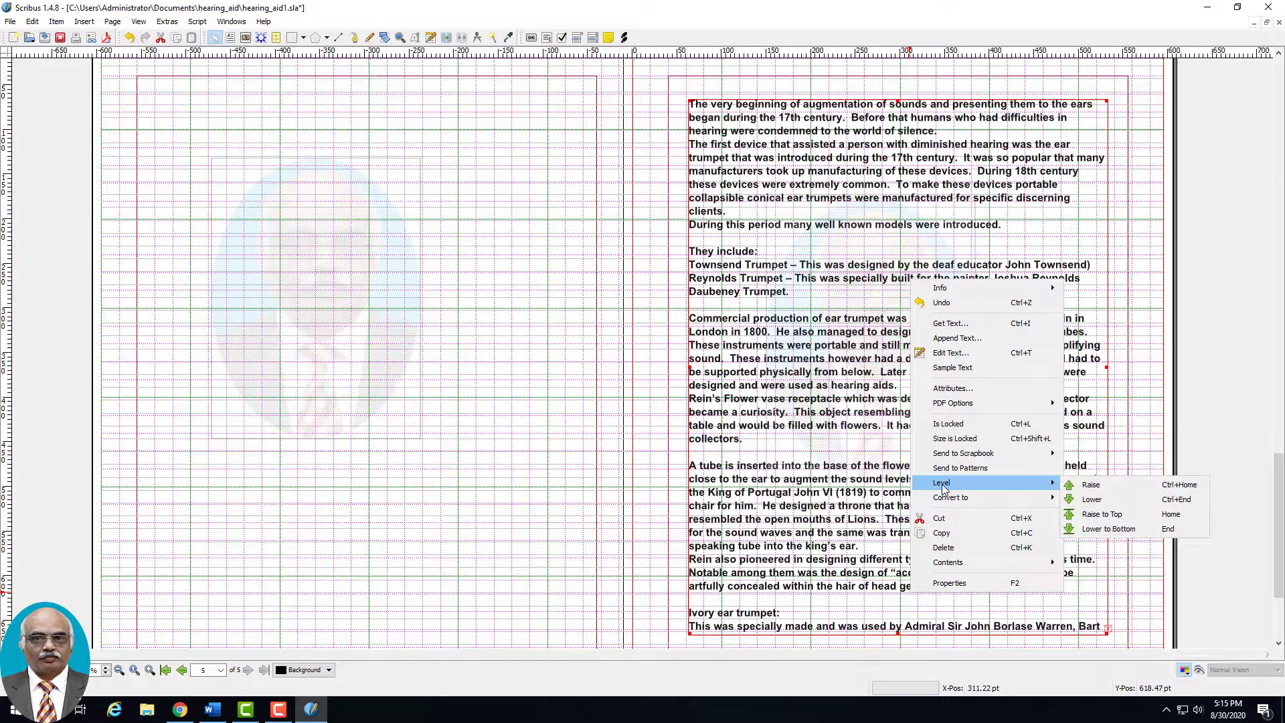
{"action": "left_click", "coordinate": [1135, 534]}
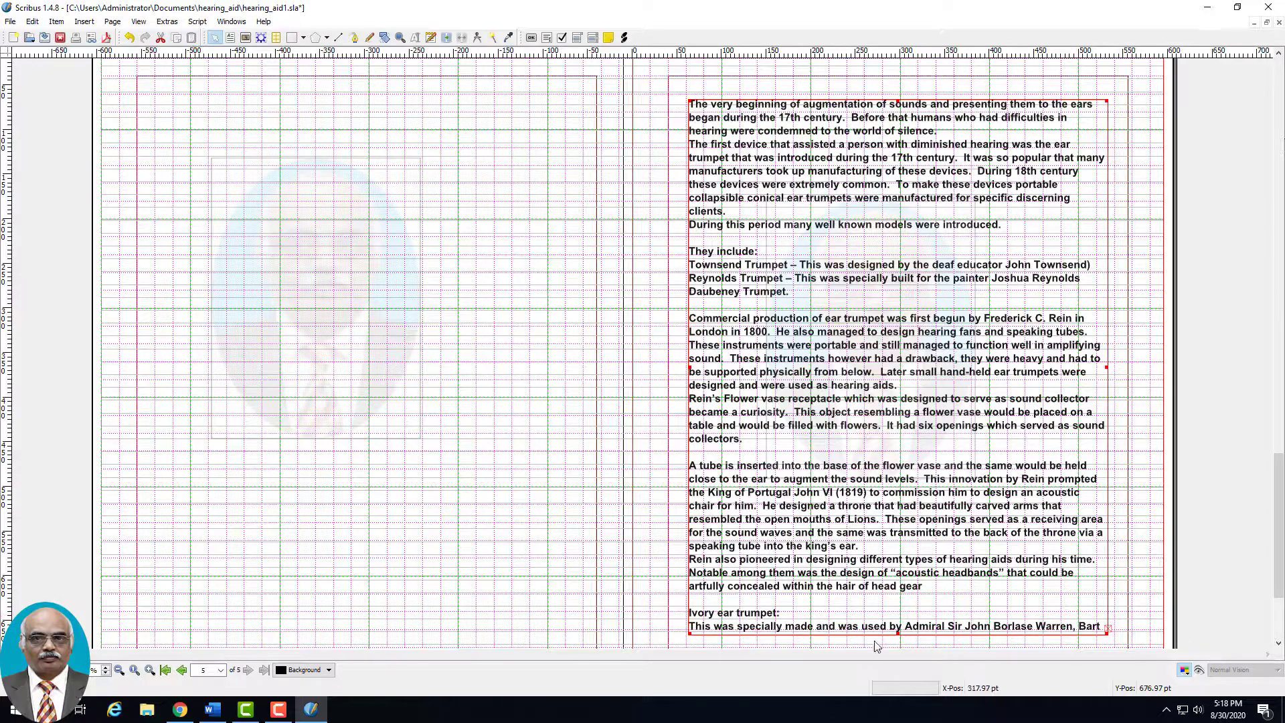
{"action": "left_click", "coordinate": [283, 714]}
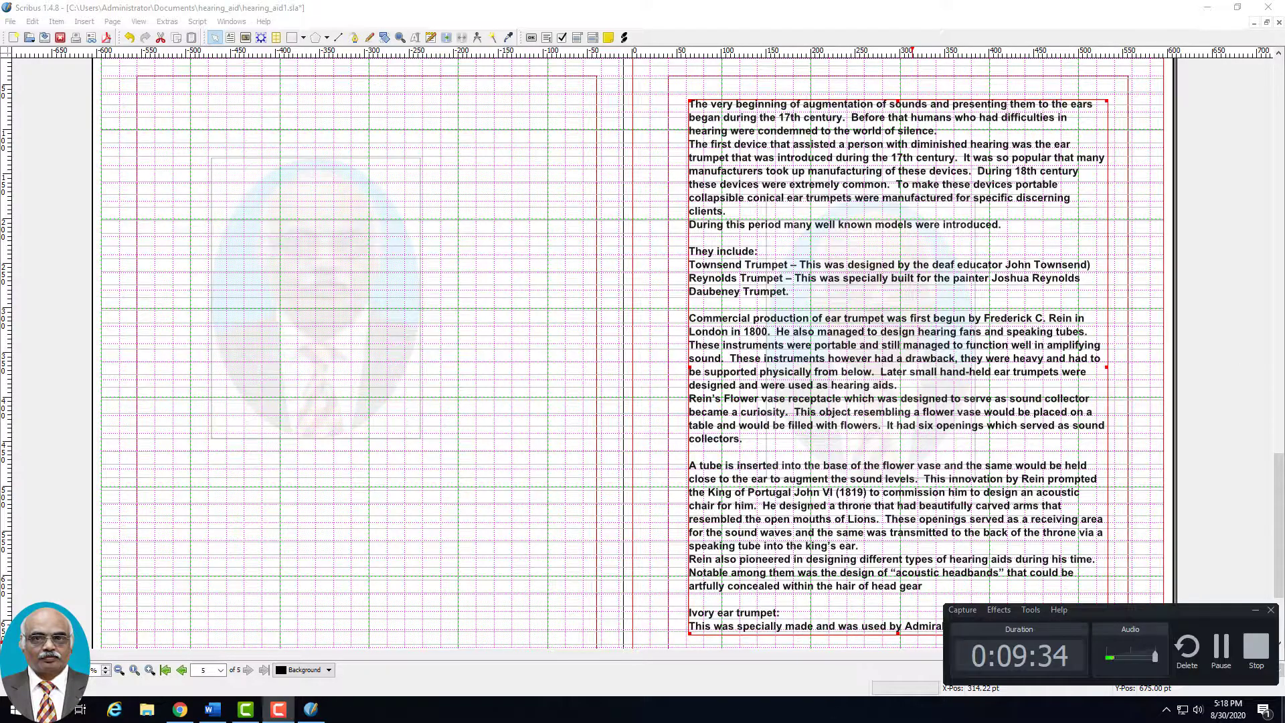
{"action": "left_click", "coordinate": [1251, 406]}
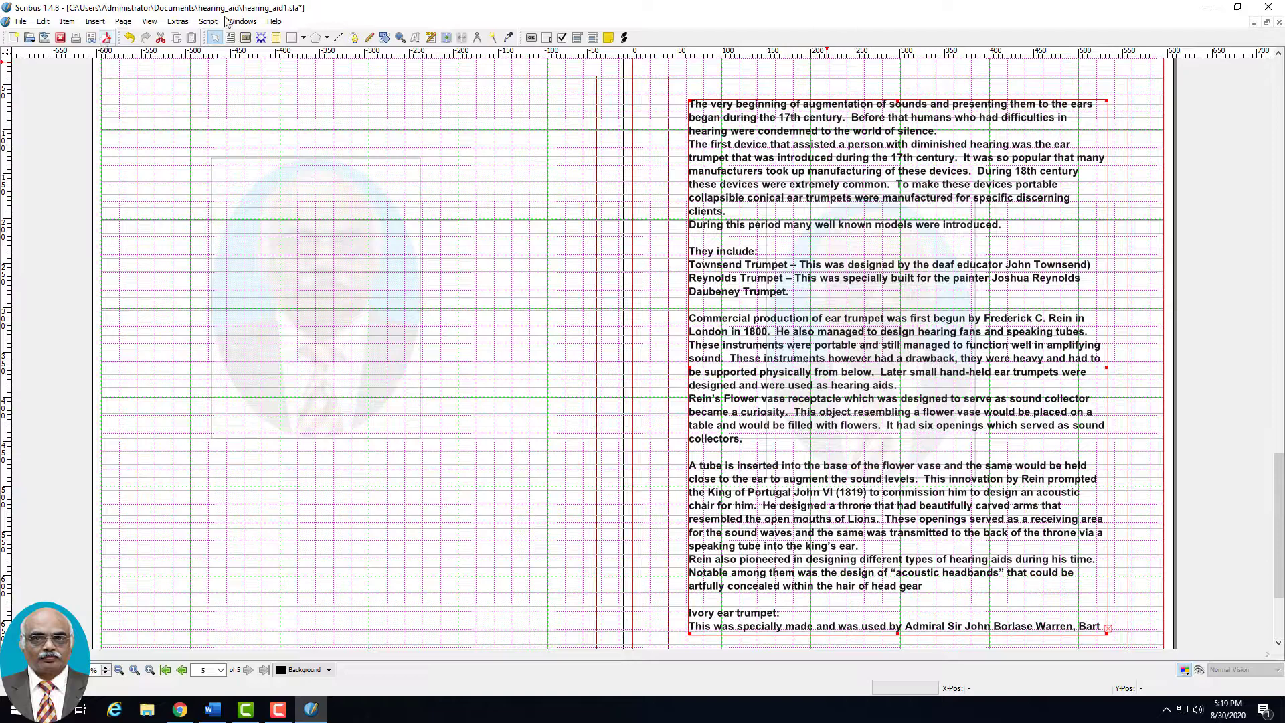
- Save the document and insert one A4 portrait page at the end
{"action": "key", "text": "ctrl+s"}
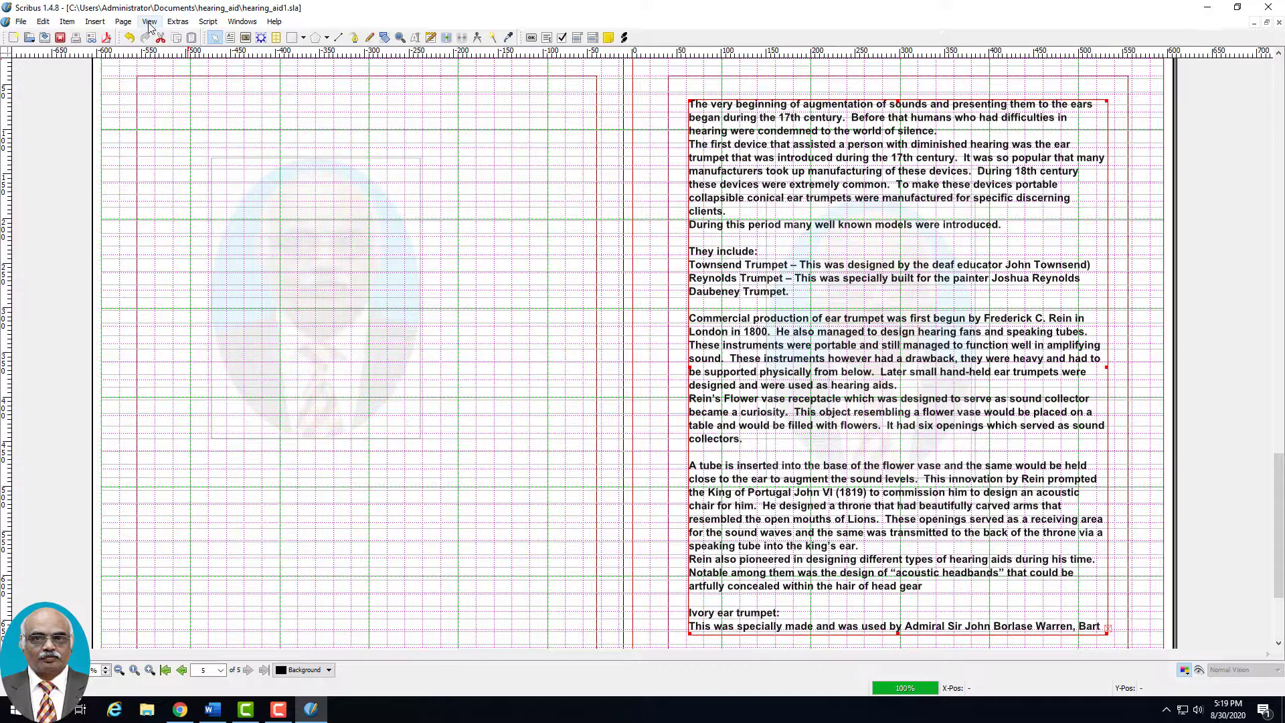
{"action": "left_click", "coordinate": [123, 22]}
{"action": "left_click", "coordinate": [132, 37]}
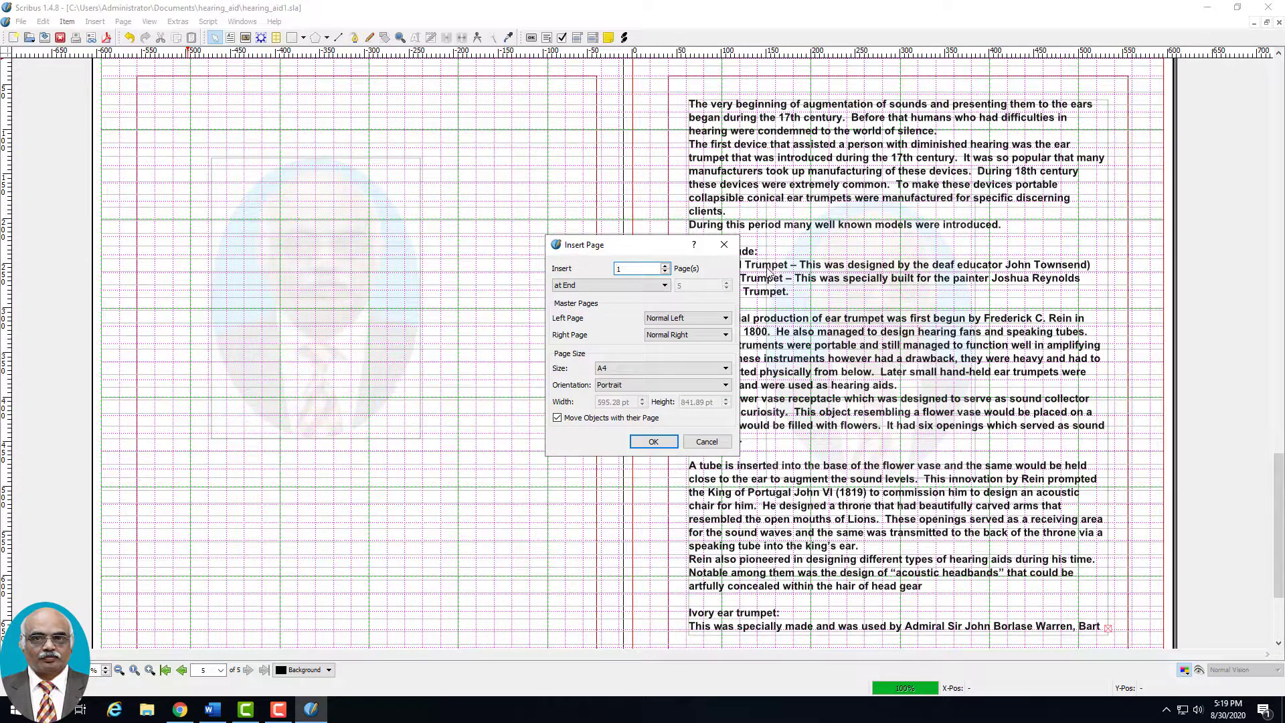
{"action": "left_click", "coordinate": [653, 441]}
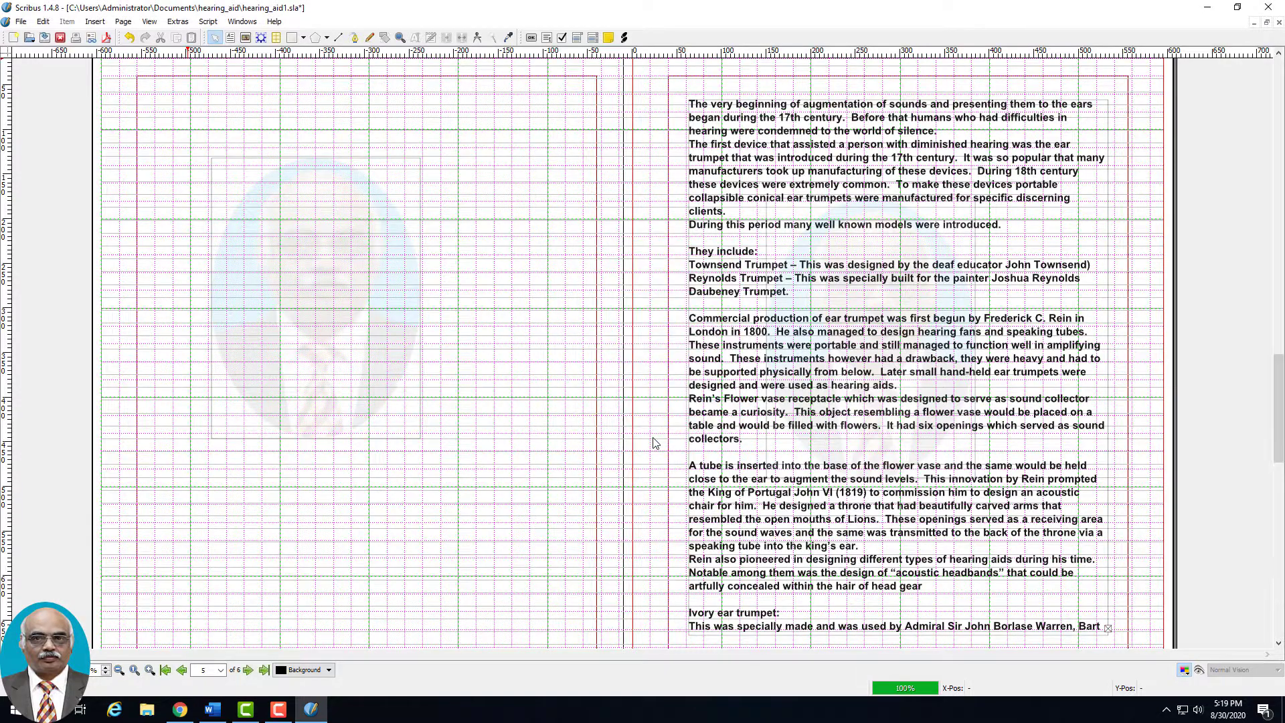
- Try to import the vector file bala.svg from the Desktop onto the new last page
{"action": "left_click_drag", "start_coordinate": [1277, 427], "coordinate": [1277, 535]}
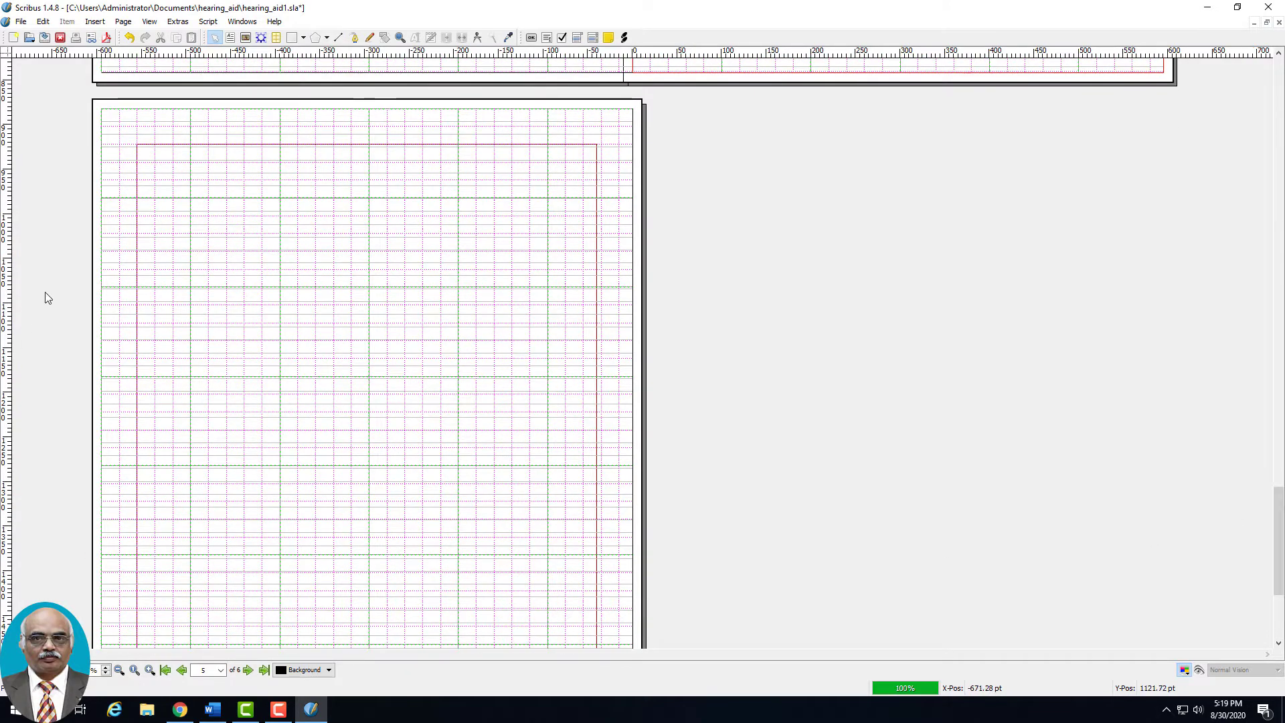
{"action": "left_click", "coordinate": [18, 22]}
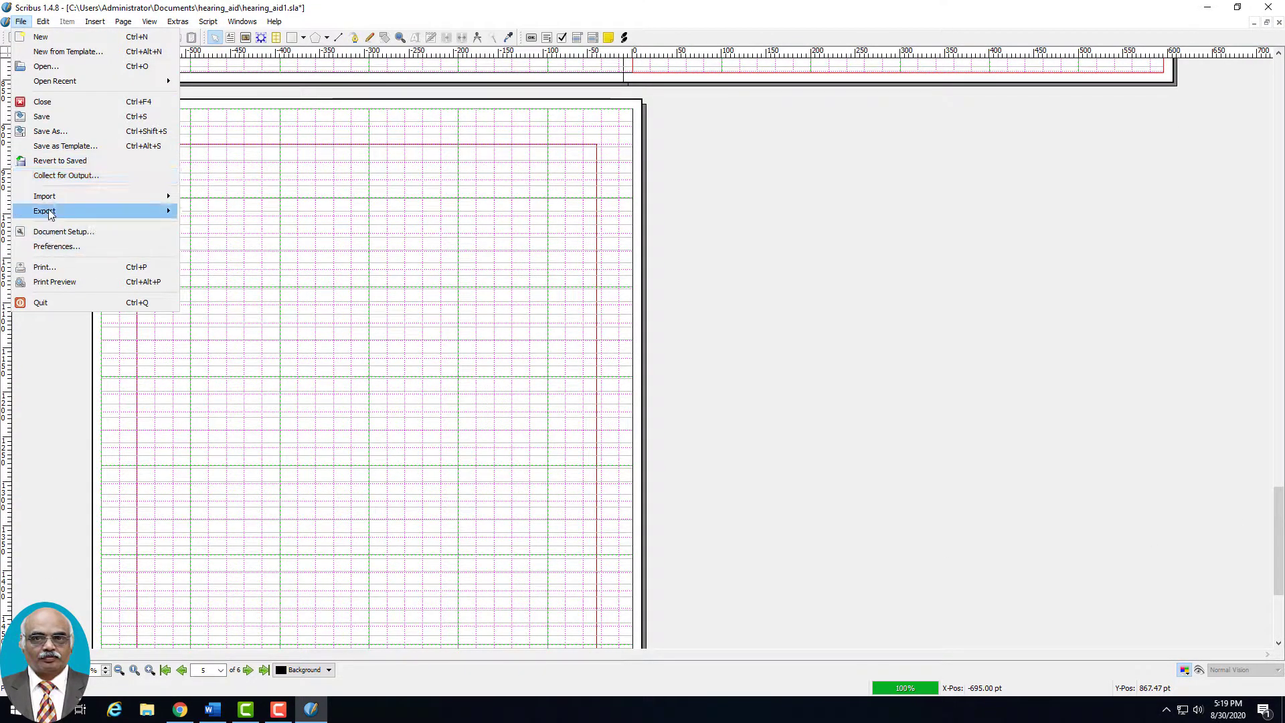
{"action": "mouse_move", "coordinate": [161, 196]}
{"action": "left_click", "coordinate": [219, 243]}
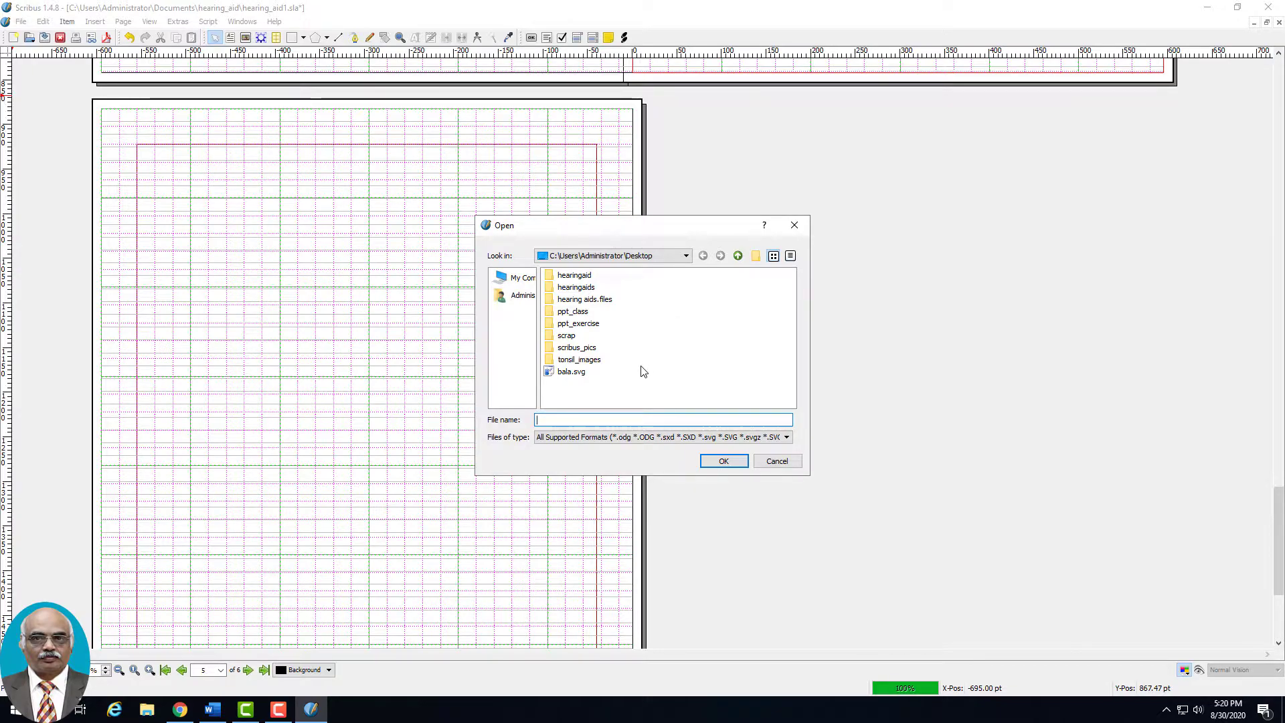
{"action": "left_click", "coordinate": [565, 376]}
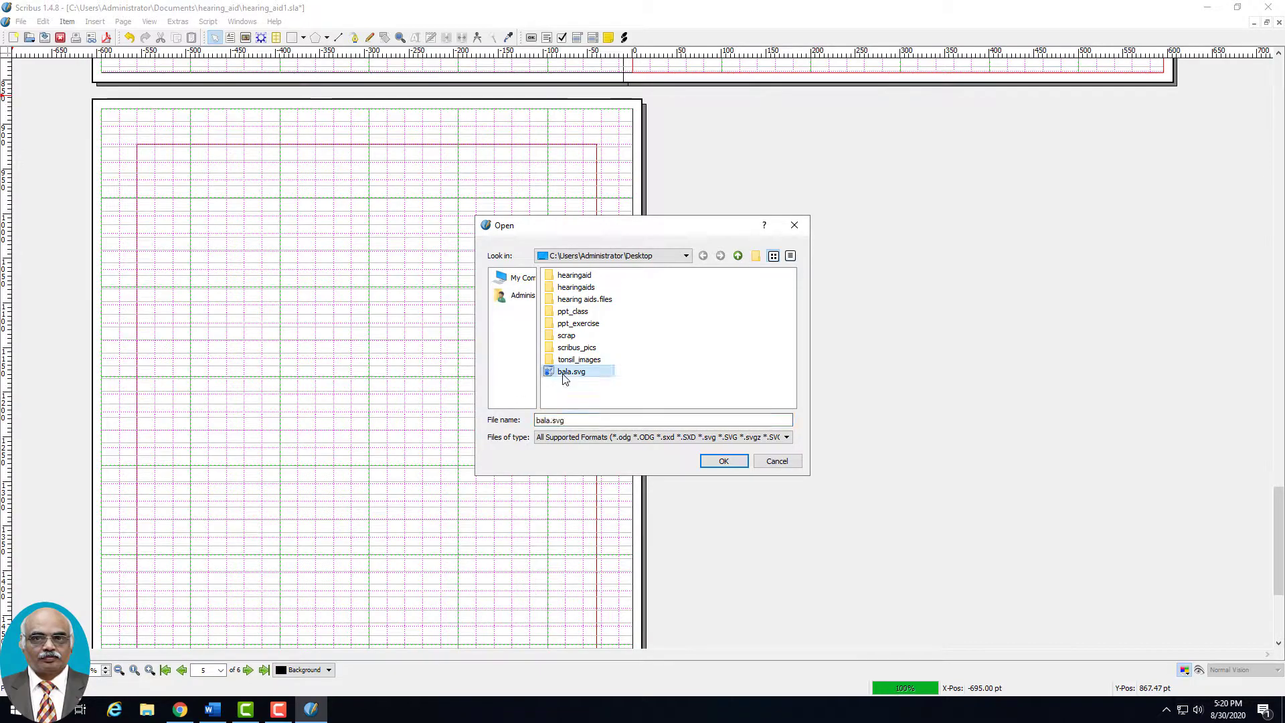
{"action": "left_click", "coordinate": [725, 462]}
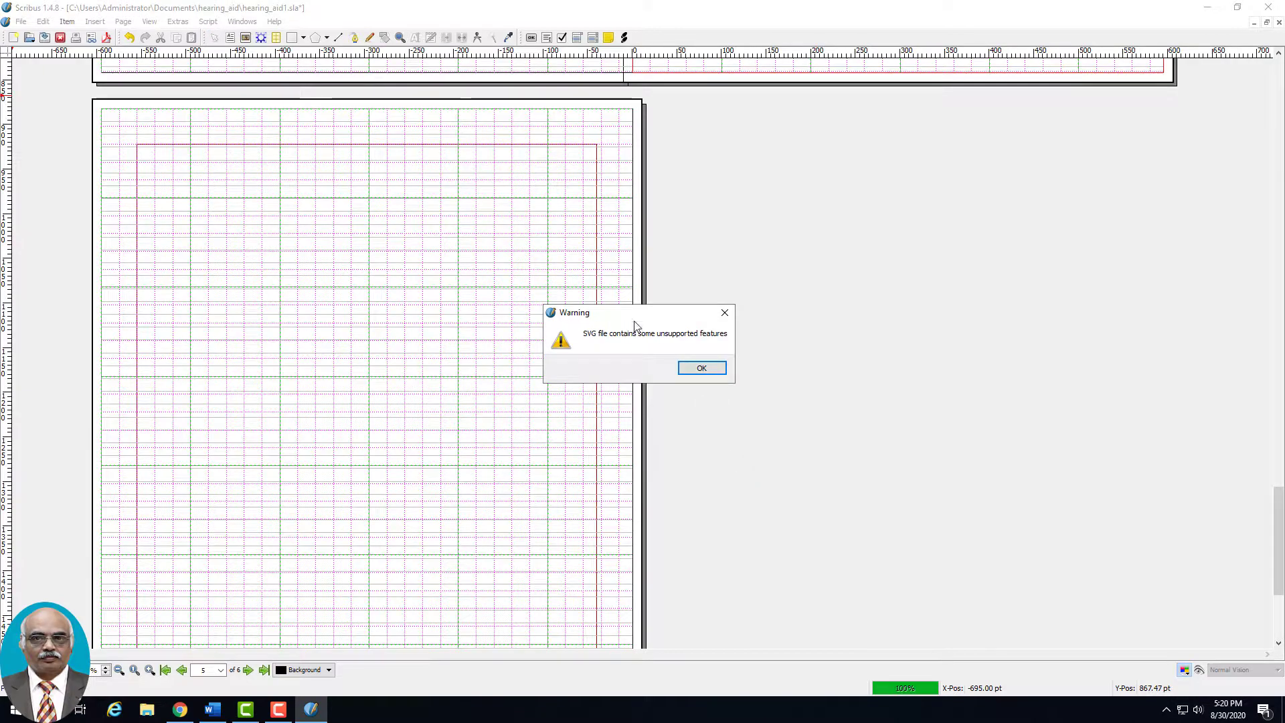
{"action": "left_click", "coordinate": [702, 368]}
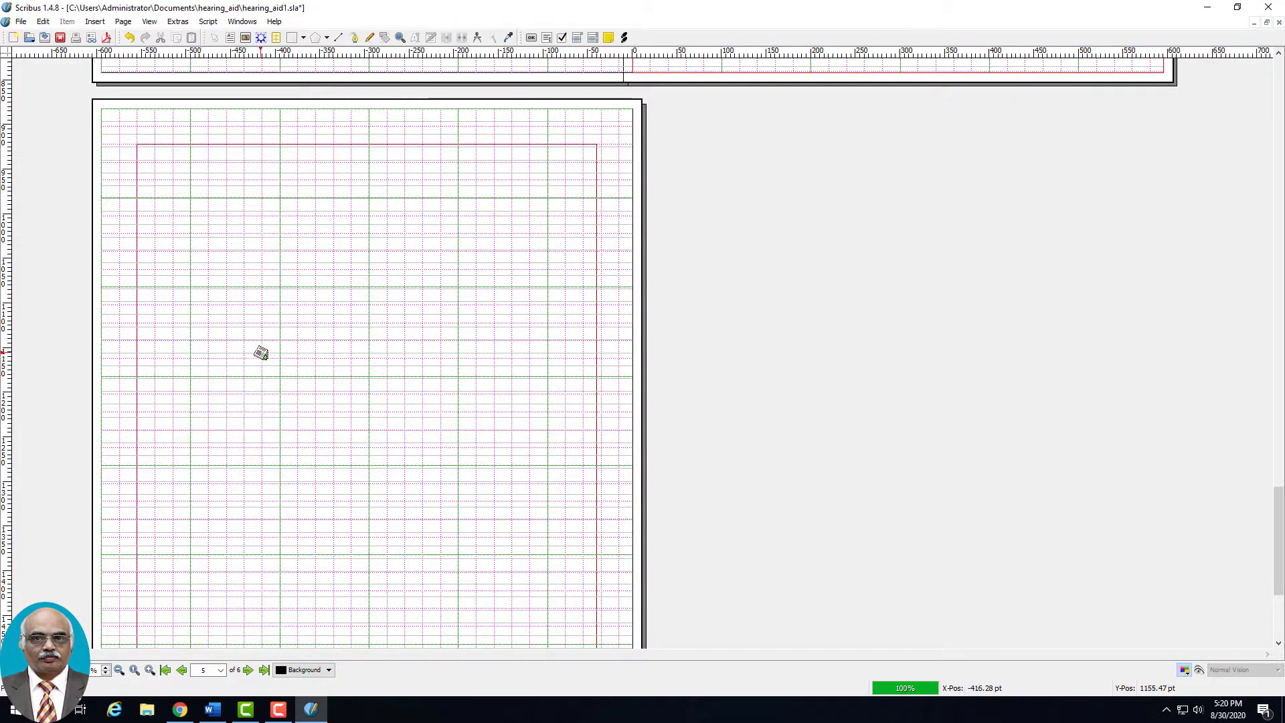
{"action": "left_click", "coordinate": [248, 311]}
{"action": "key", "text": "Delete"}
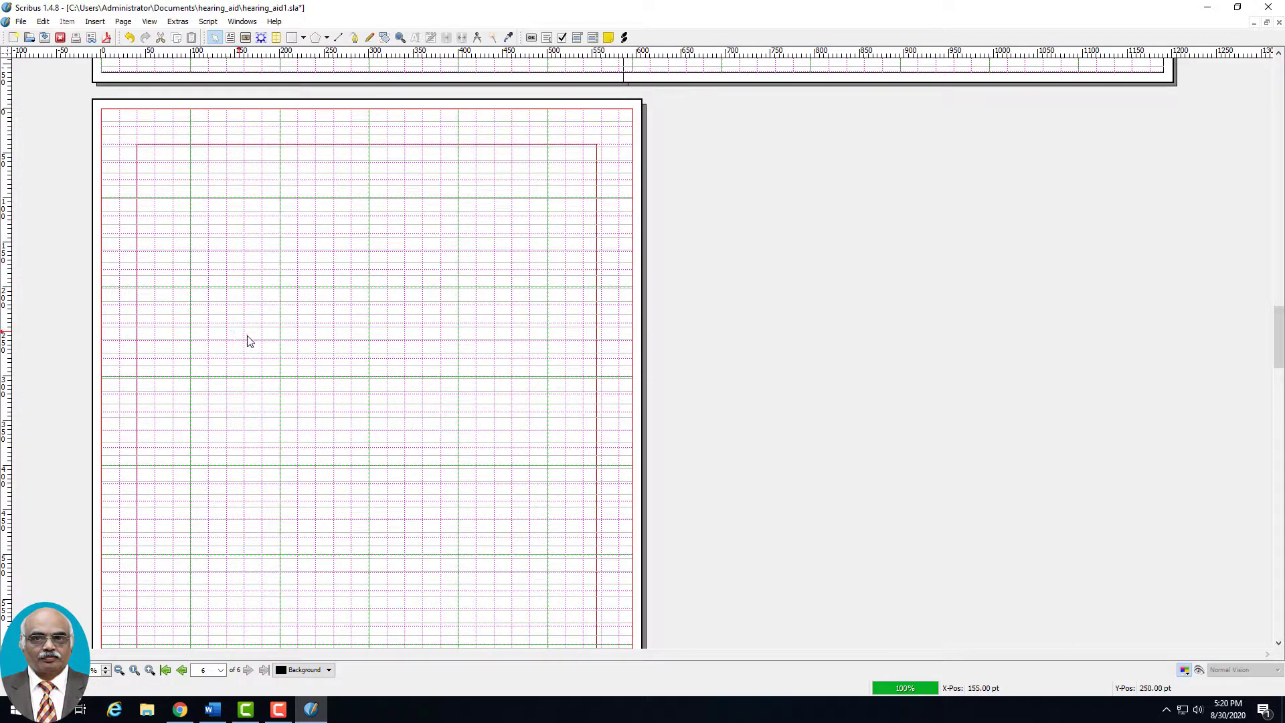
- Import the vector file bala.svg and place it near the middle of page 6
{"action": "left_click", "coordinate": [21, 21]}
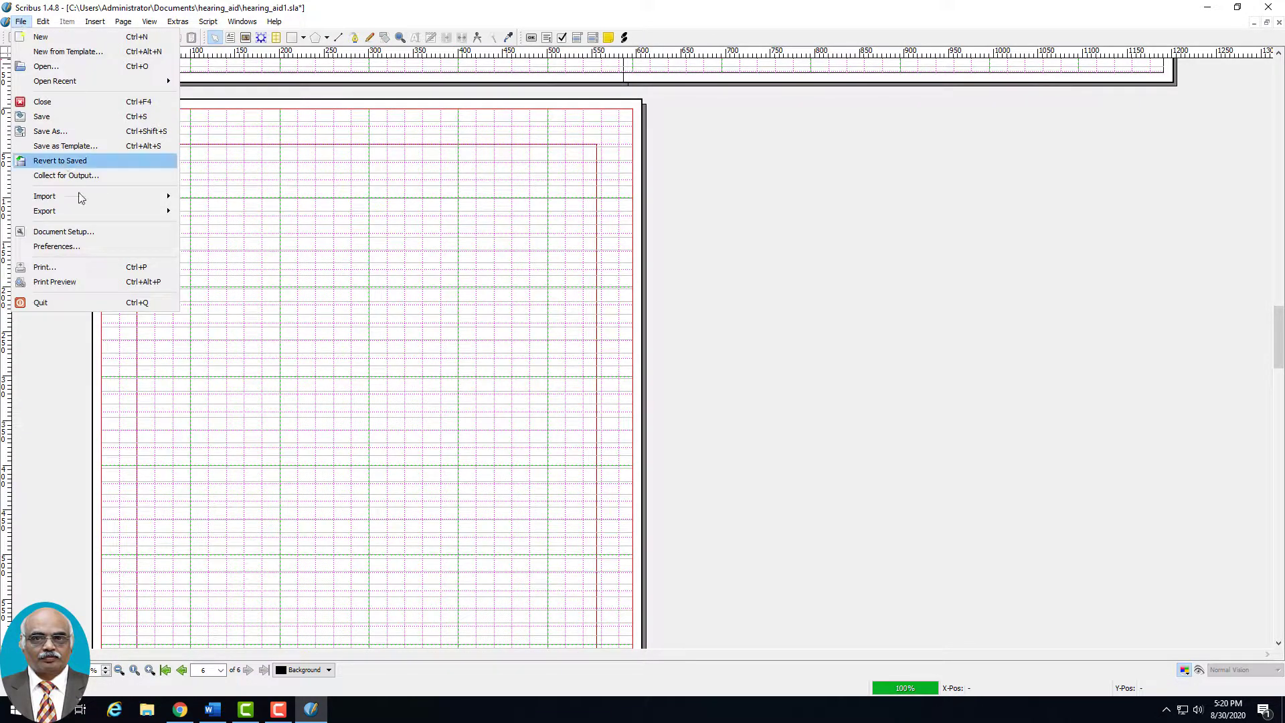
{"action": "left_click", "coordinate": [213, 243]}
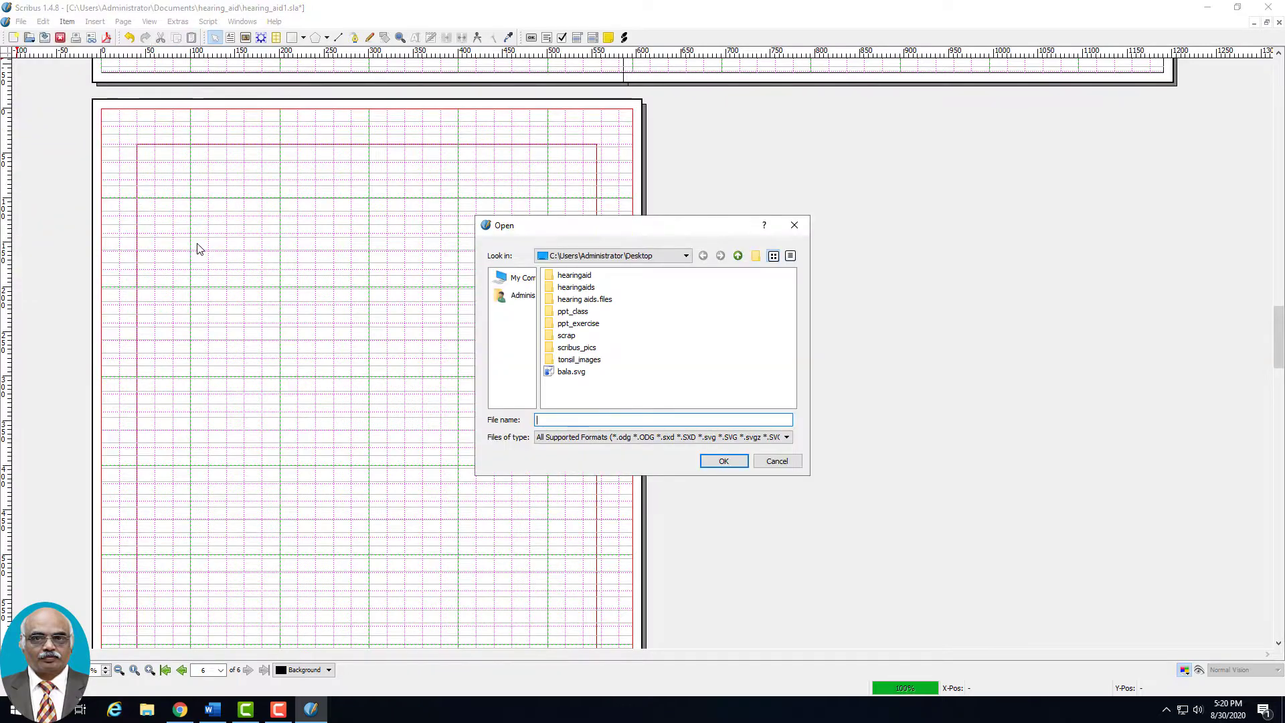
{"action": "left_click", "coordinate": [574, 371]}
{"action": "left_click", "coordinate": [723, 461]}
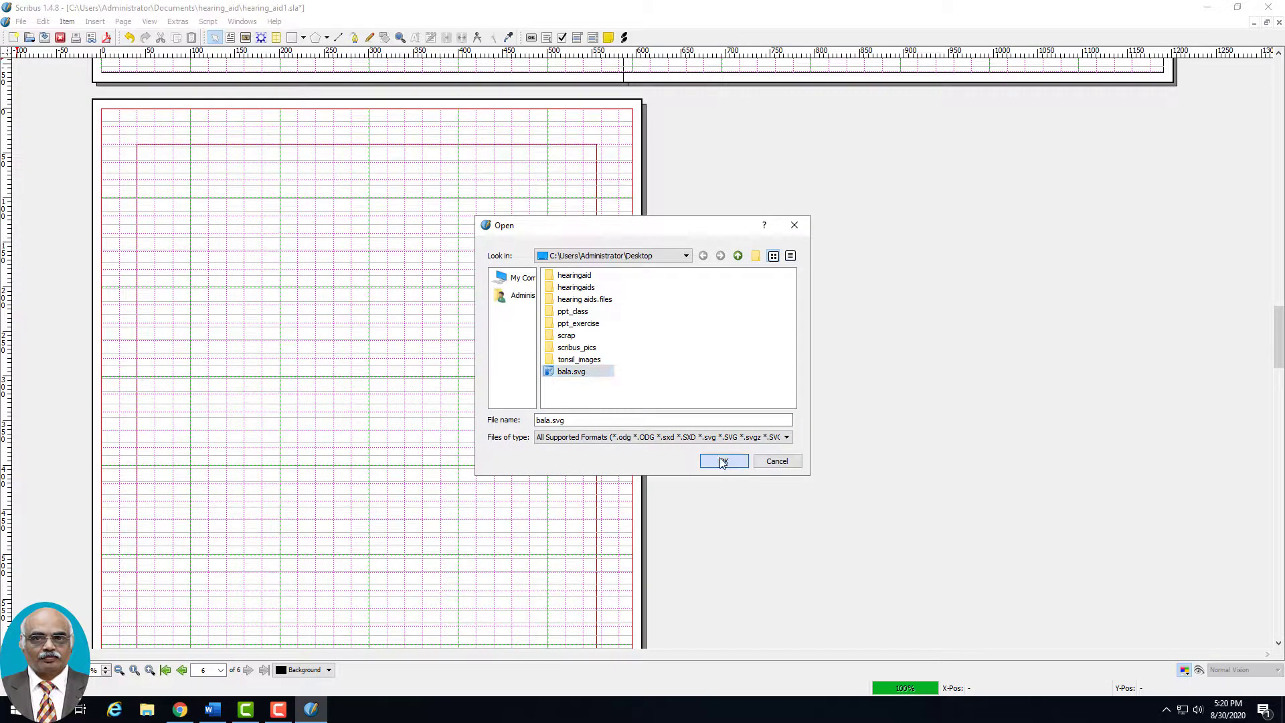
{"action": "left_click", "coordinate": [700, 367]}
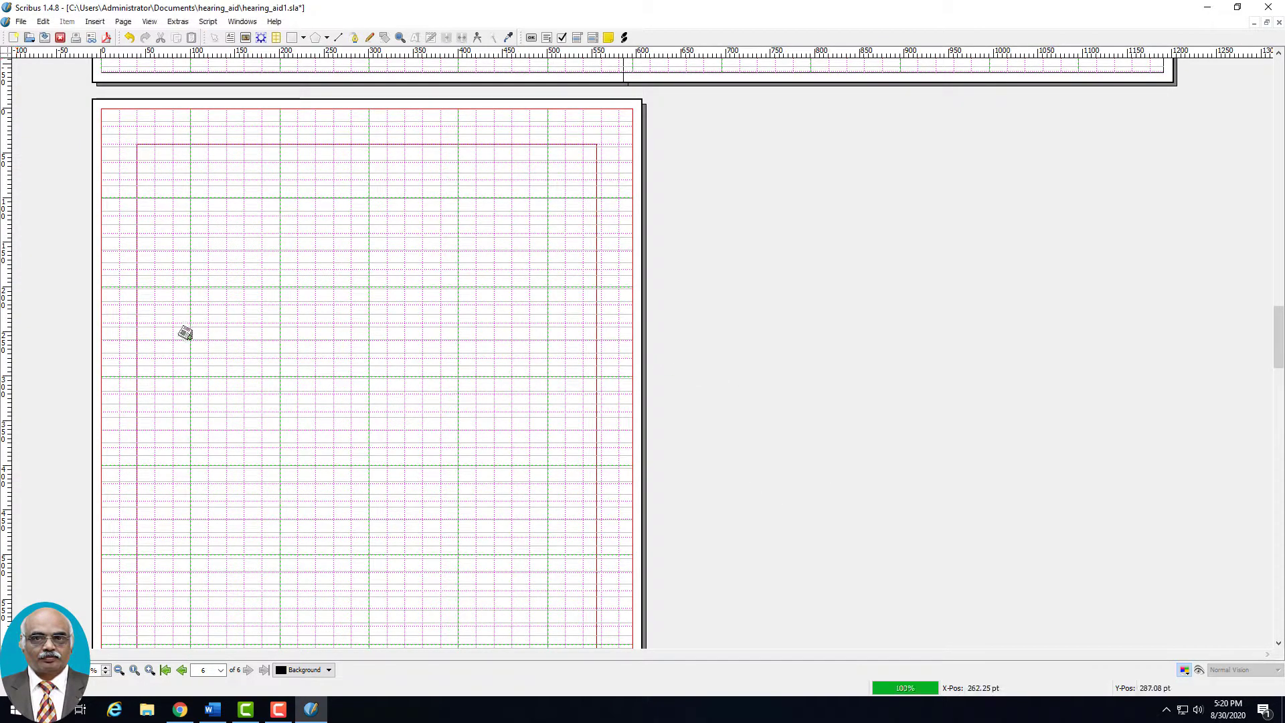
{"action": "left_click", "coordinate": [274, 342]}
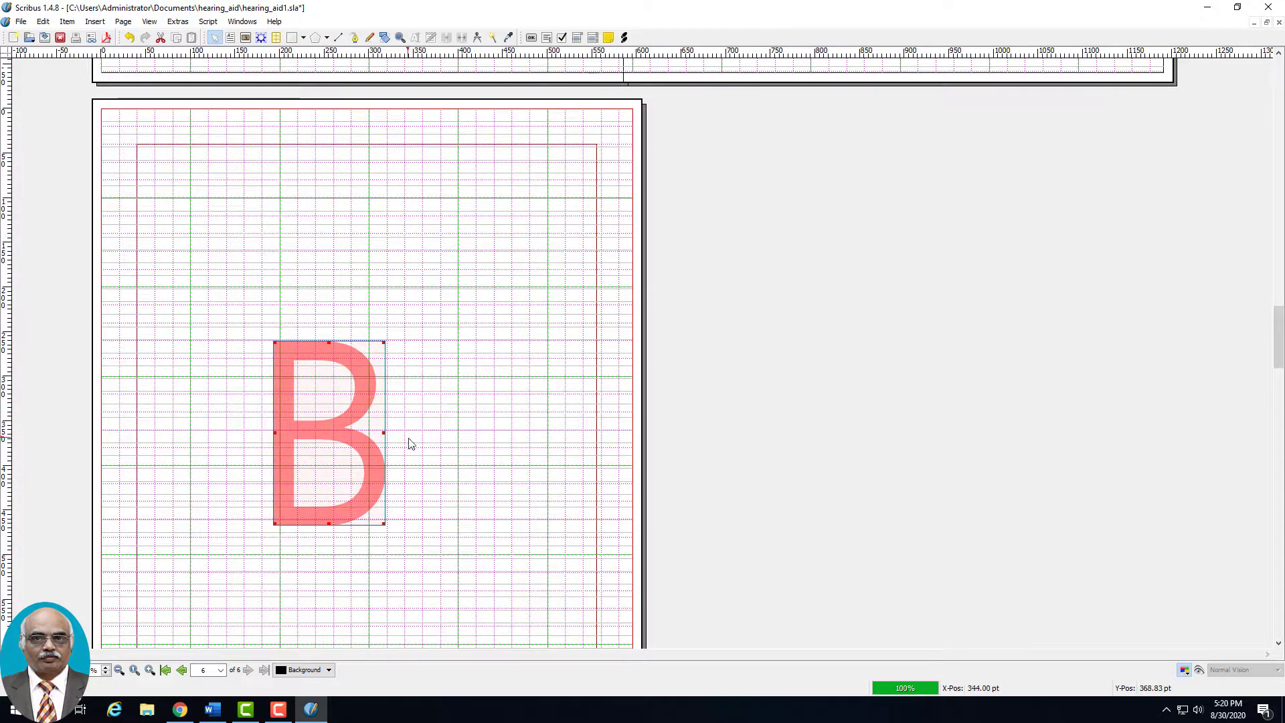
- Set the opacity of the imported letter B graphic on page 6 to 10 %
{"action": "right_click", "coordinate": [335, 473]}
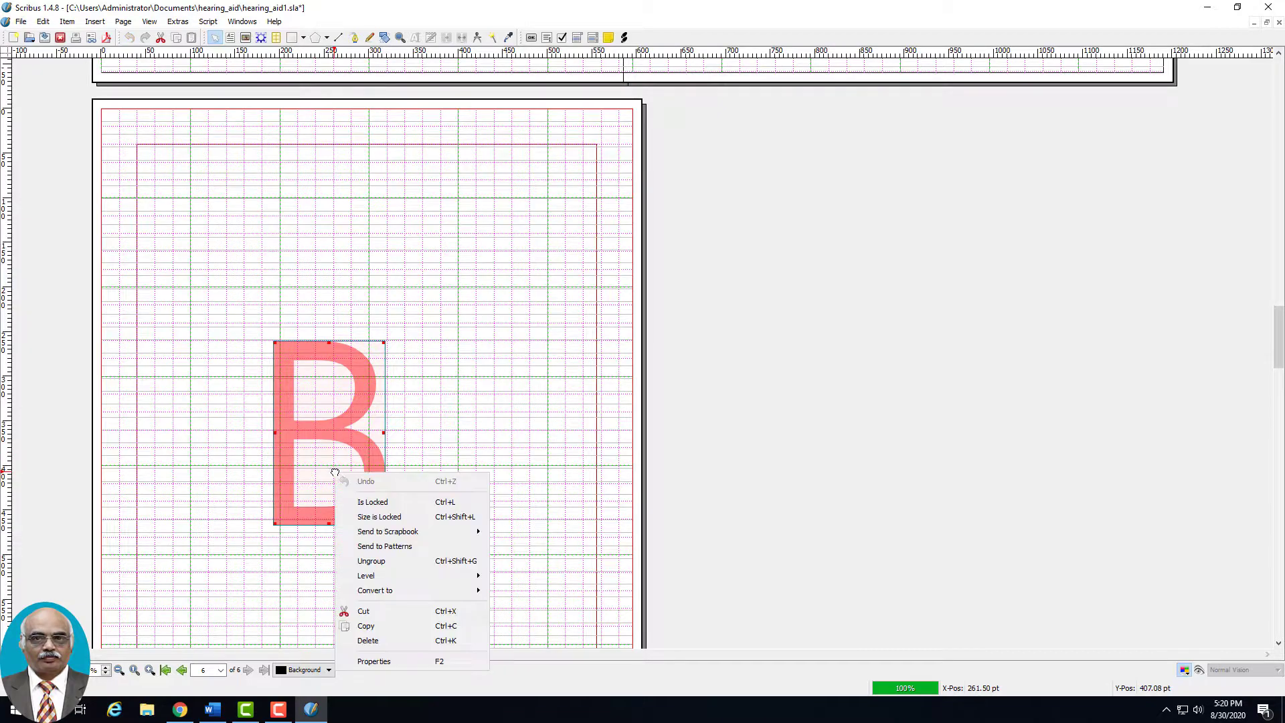
{"action": "left_click", "coordinate": [381, 659]}
{"action": "left_click_drag", "start_coordinate": [337, 123], "coordinate": [772, 108]}
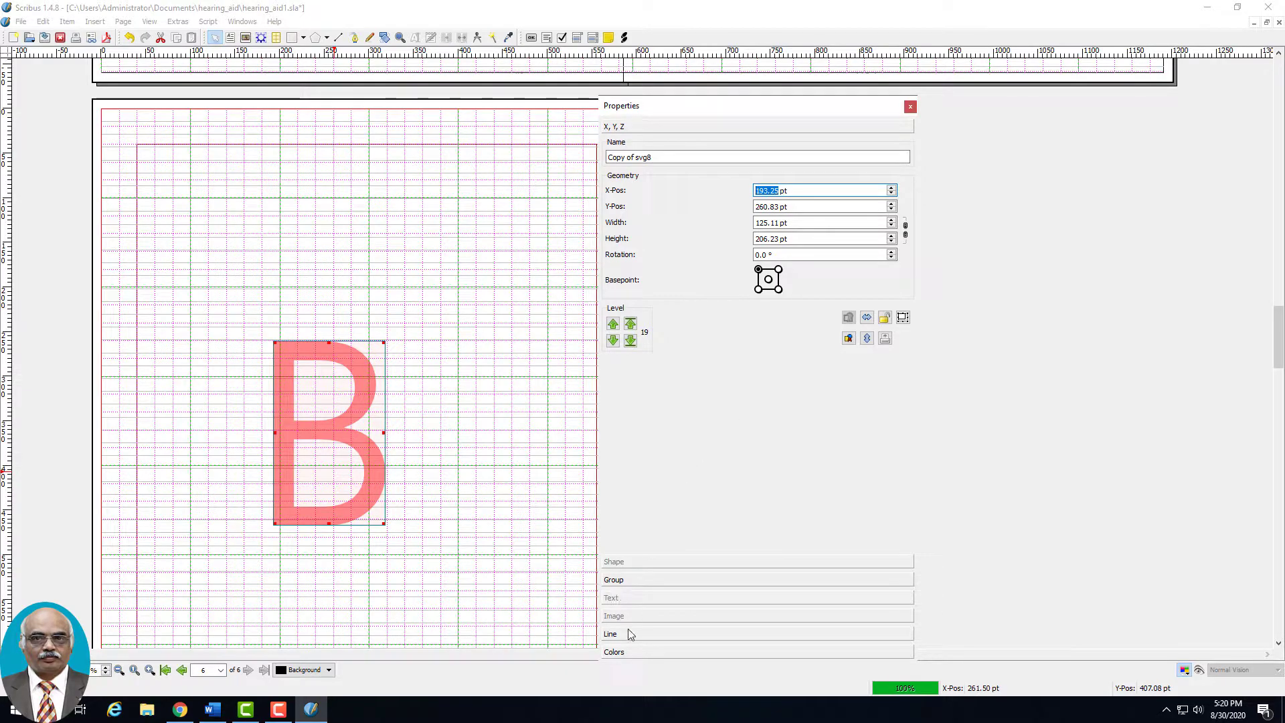
{"action": "left_click", "coordinate": [613, 652]}
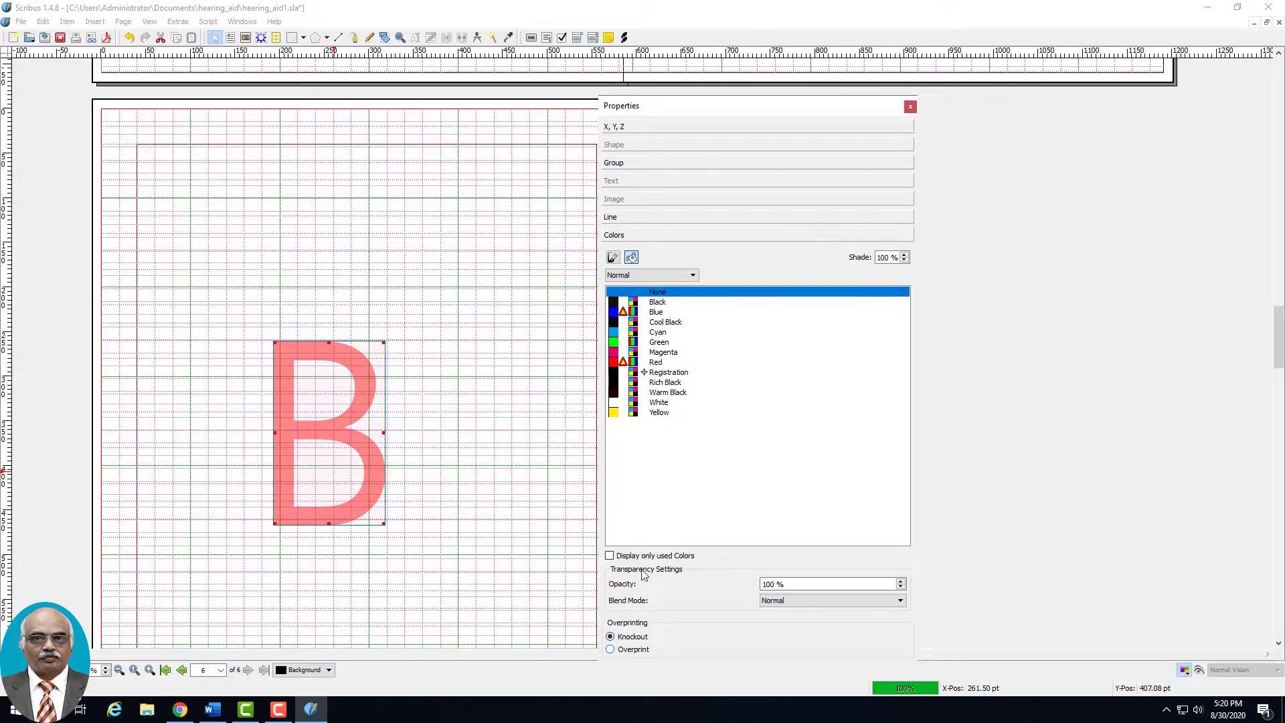
{"action": "left_click", "coordinate": [901, 586]}
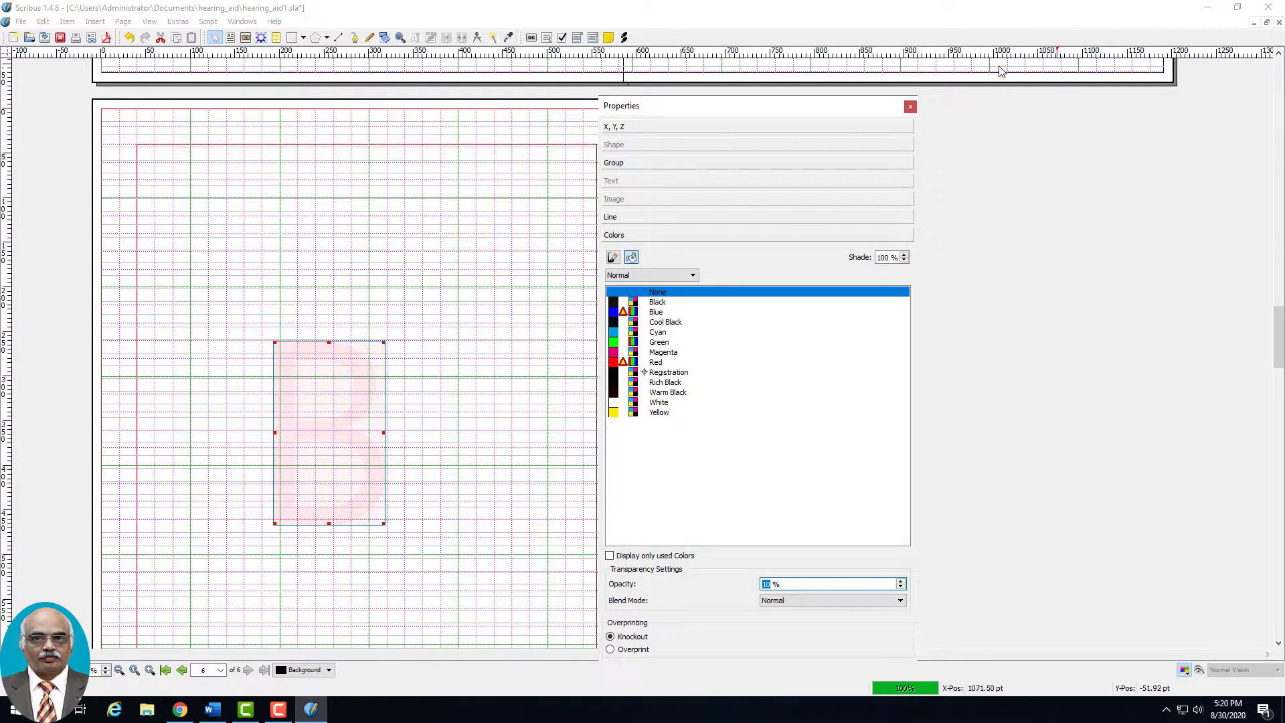
{"action": "left_click", "coordinate": [911, 108]}
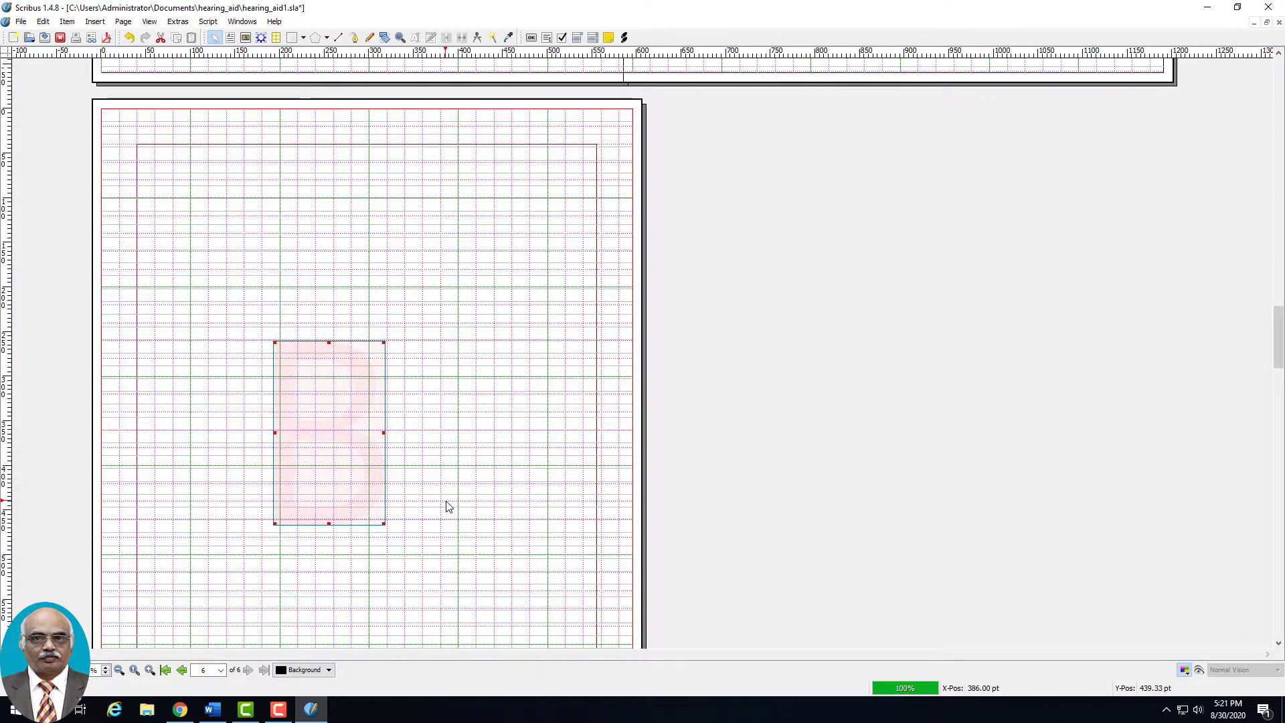
- Move the green star about 110 pt up on page 3 and shift the blue frame around the ear picture
{"action": "left_click_drag", "start_coordinate": [1278, 335], "coordinate": [1283, 169]}
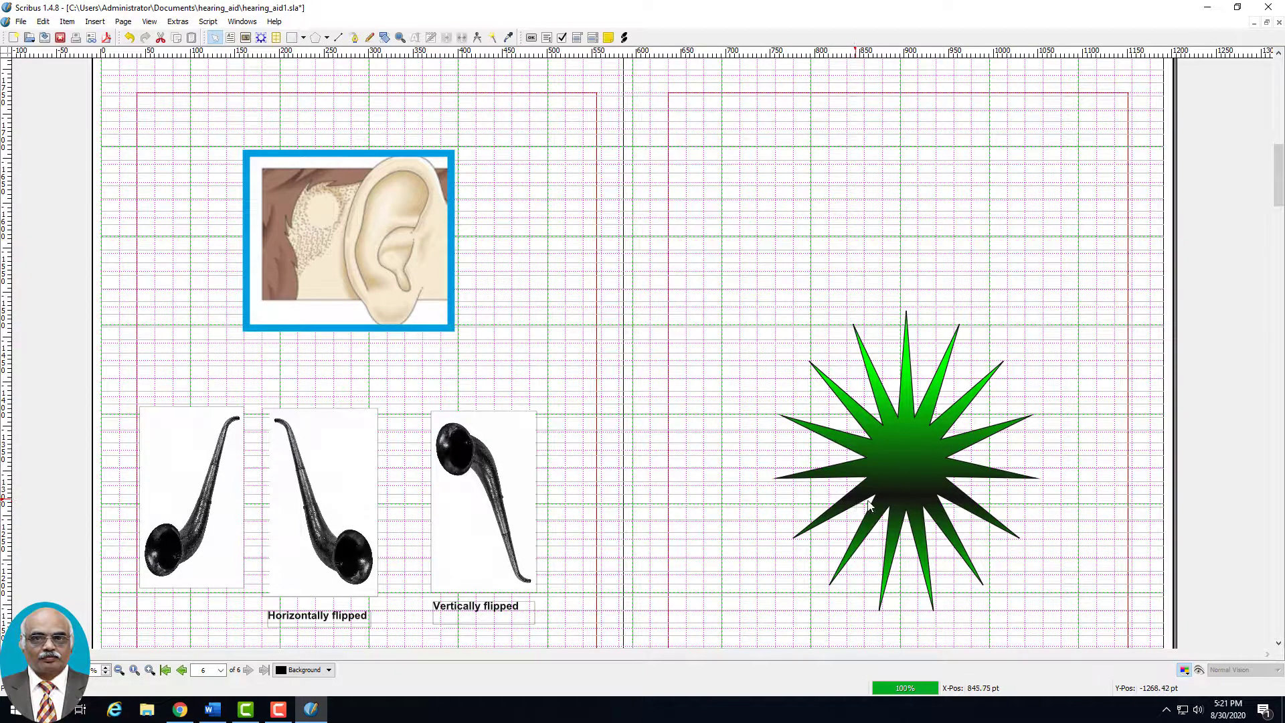
{"action": "double_click", "coordinate": [910, 489]}
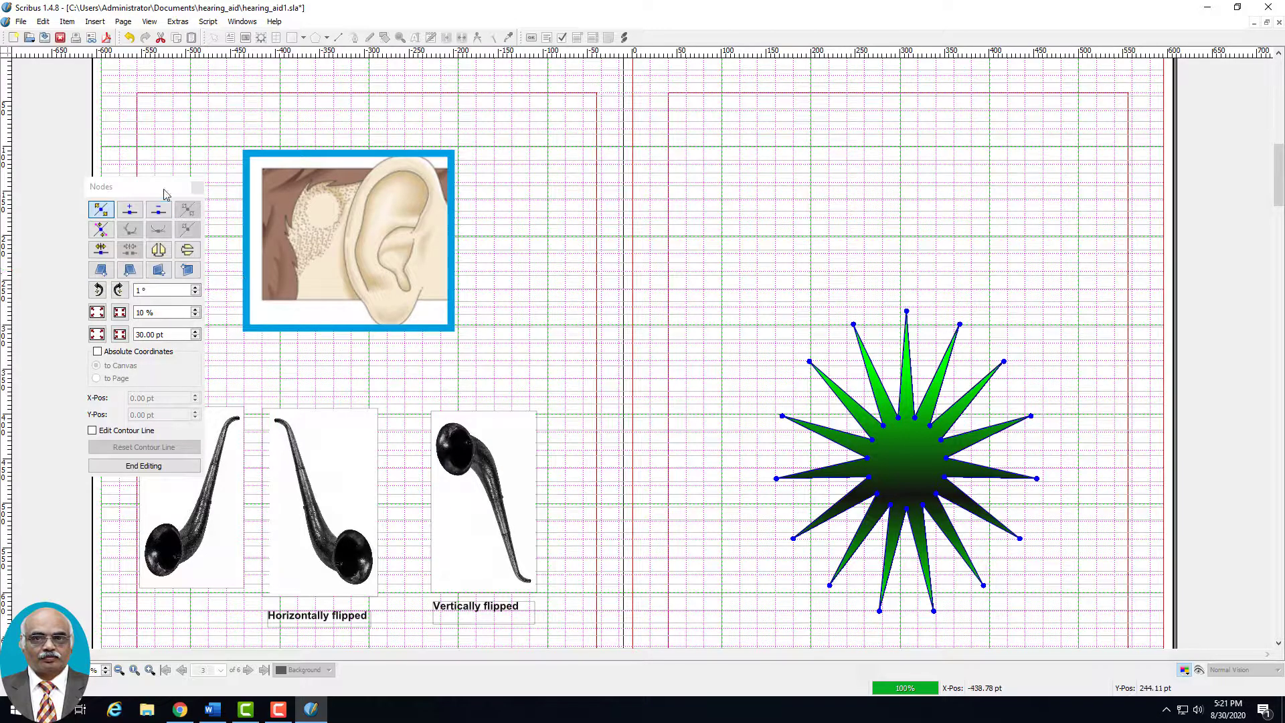
{"action": "left_click", "coordinate": [197, 187]}
{"action": "left_click_drag", "start_coordinate": [327, 227], "coordinate": [325, 198]}
{"action": "left_click_drag", "start_coordinate": [943, 446], "coordinate": [940, 346]}
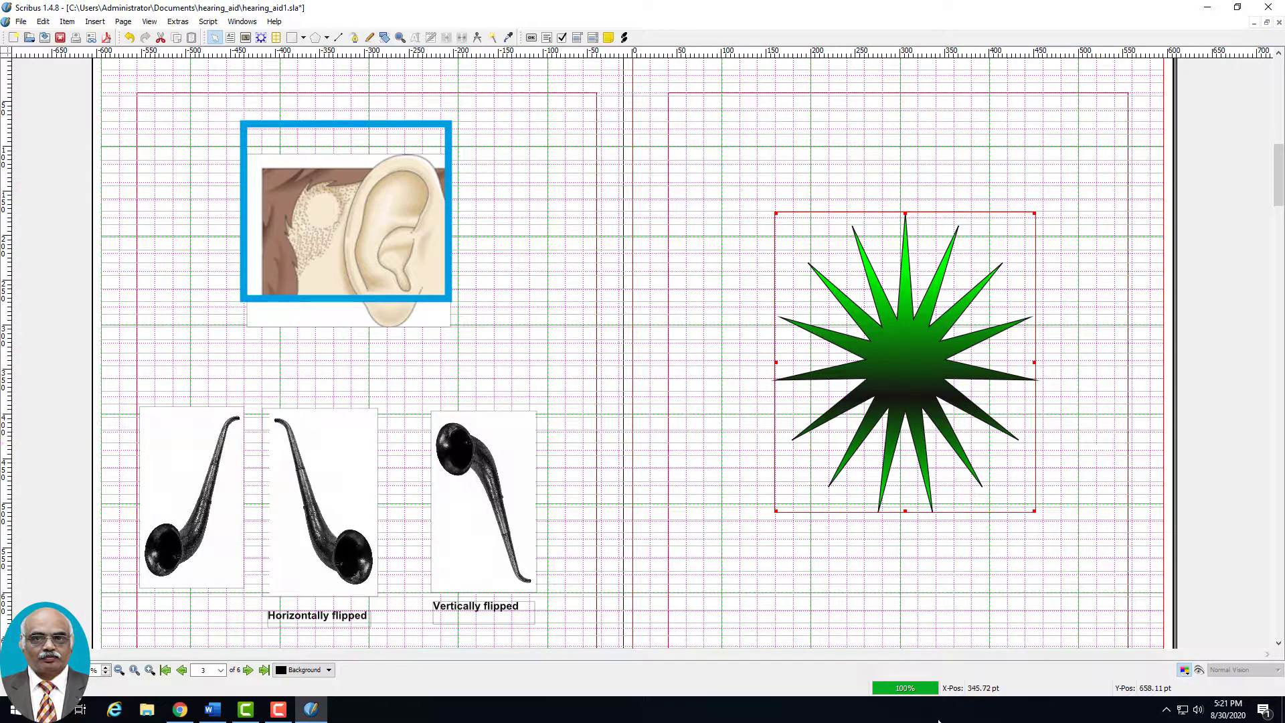
{"action": "left_click_drag", "start_coordinate": [299, 258], "coordinate": [312, 294]}
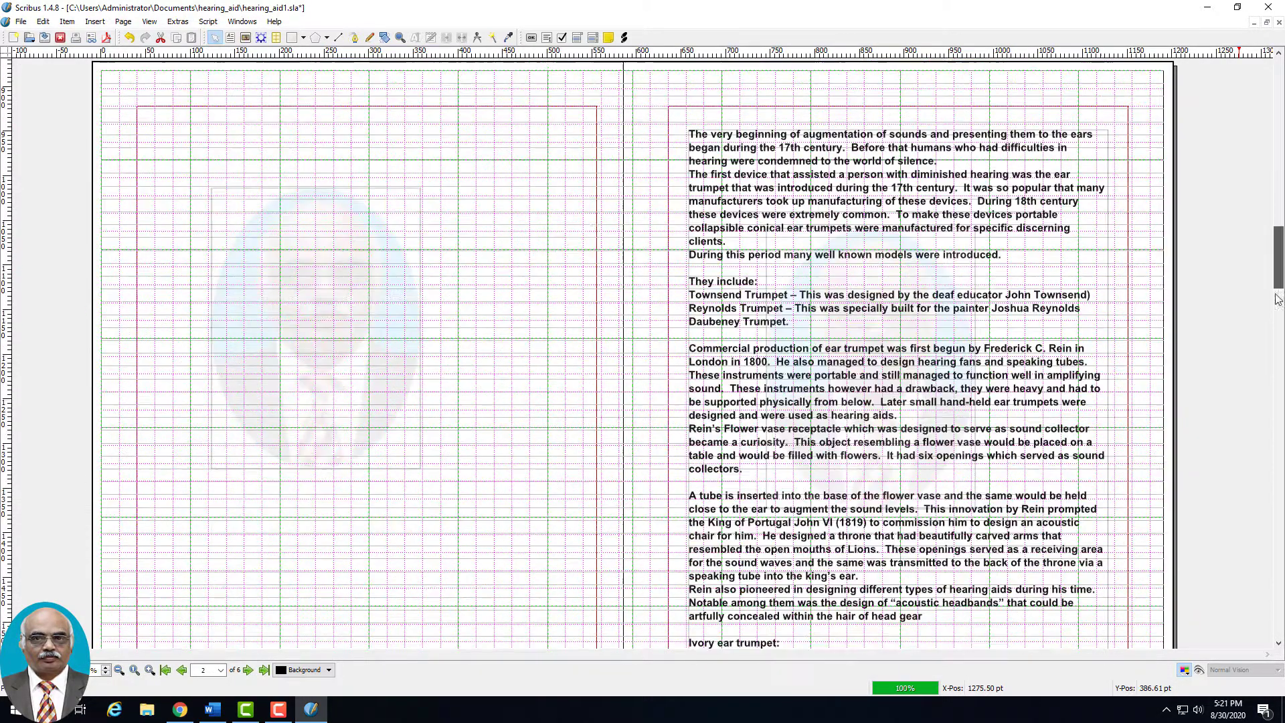
- Insert one more A4 portrait page at the end, after the page with the faded letter B
{"action": "left_click_drag", "start_coordinate": [1278, 175], "coordinate": [1262, 347]}
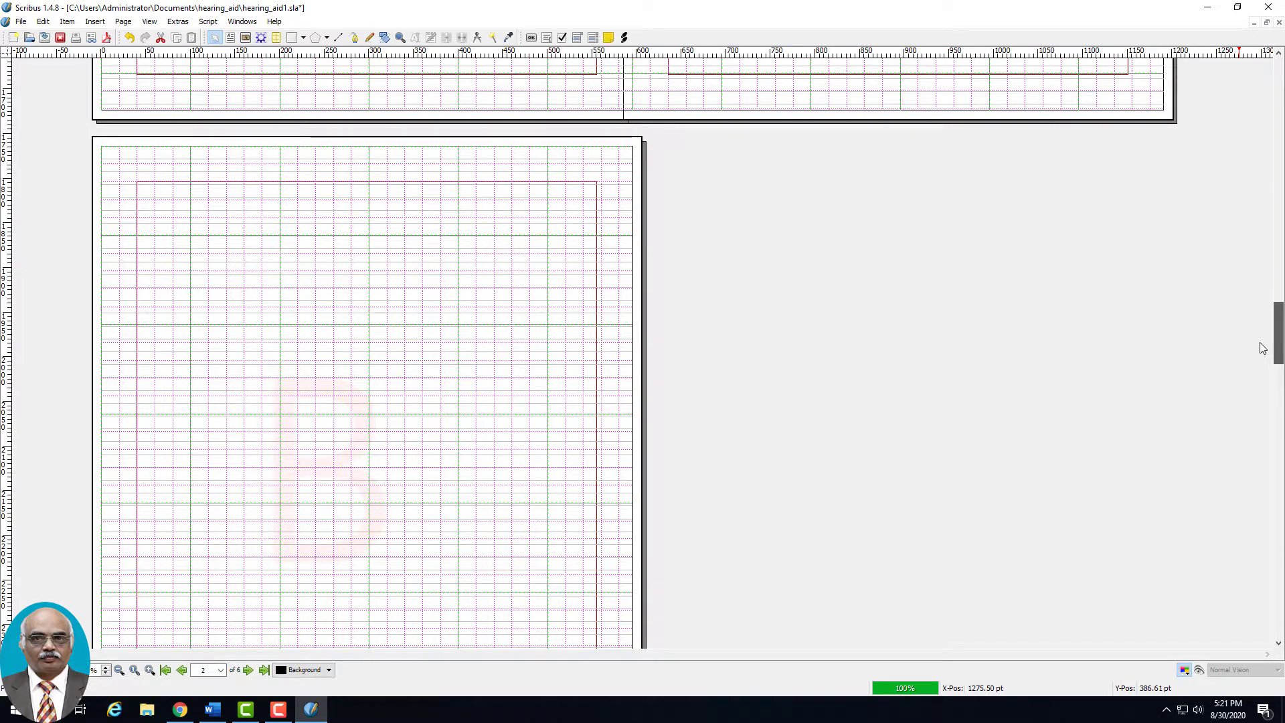
{"action": "left_click", "coordinate": [130, 27]}
{"action": "left_click", "coordinate": [153, 38]}
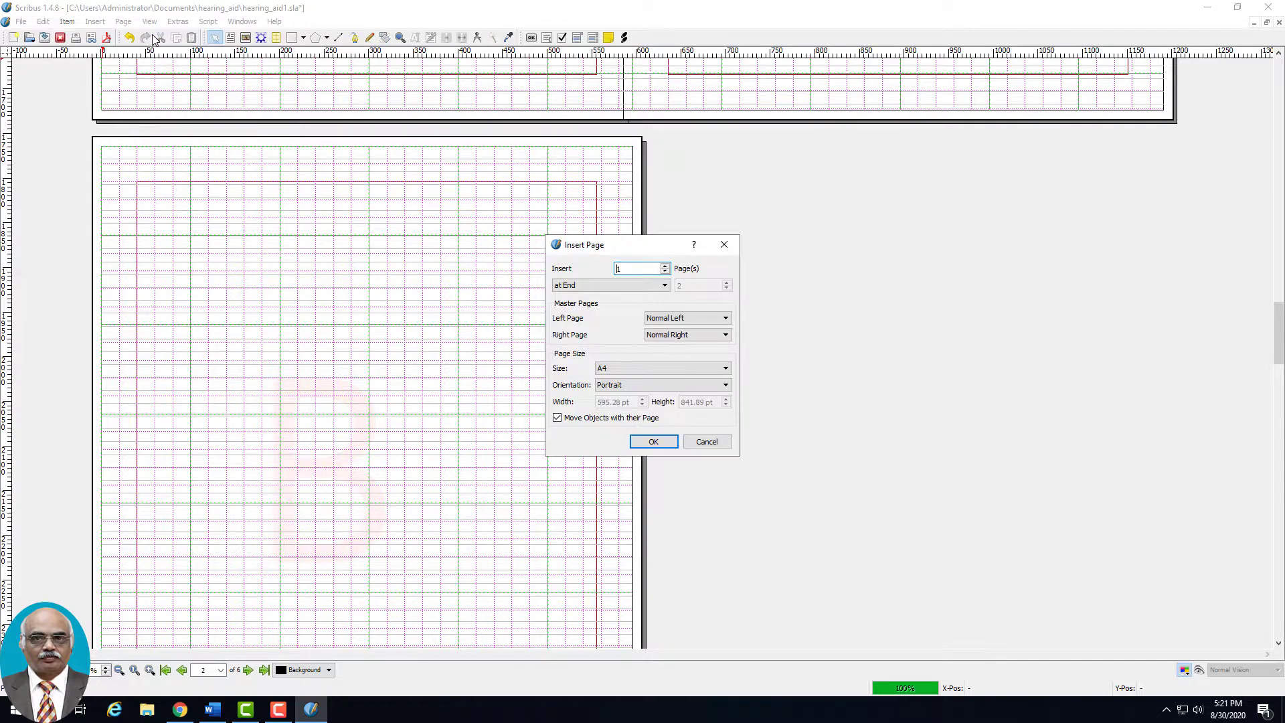
{"action": "left_click", "coordinate": [646, 443]}
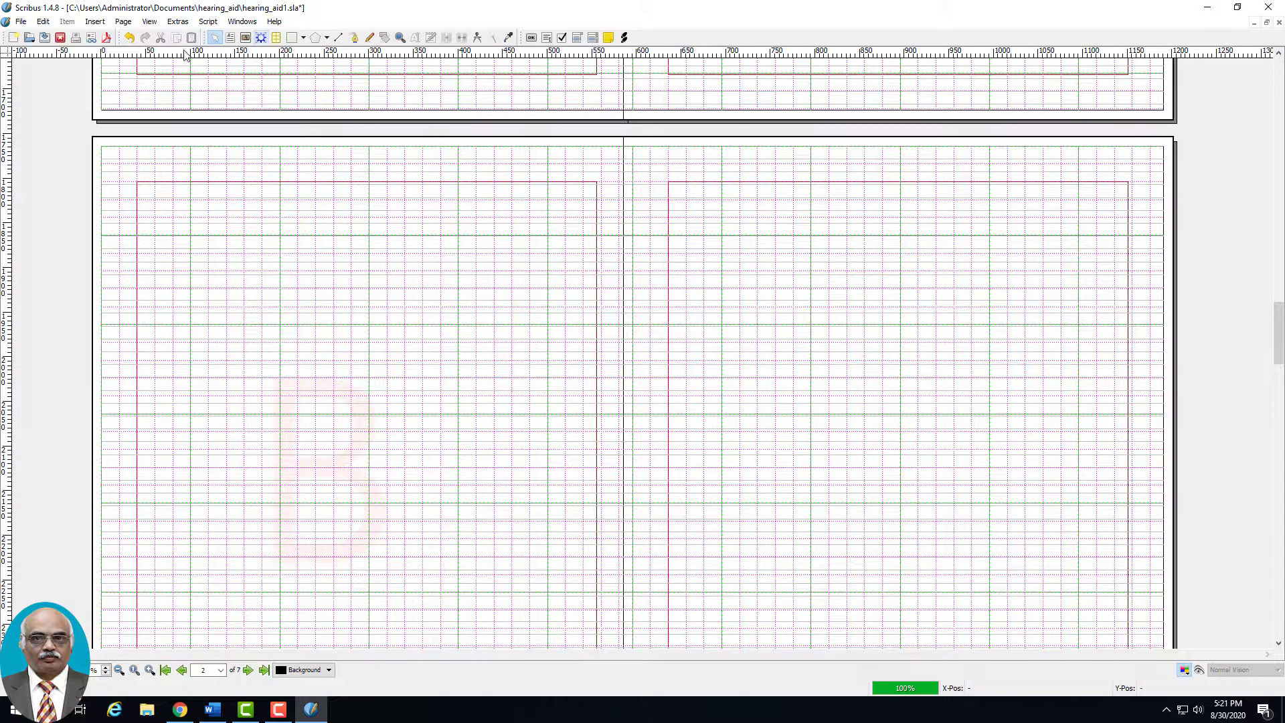
{"action": "left_click", "coordinate": [230, 38]}
{"action": "left_click_drag", "start_coordinate": [688, 209], "coordinate": [1109, 642]}
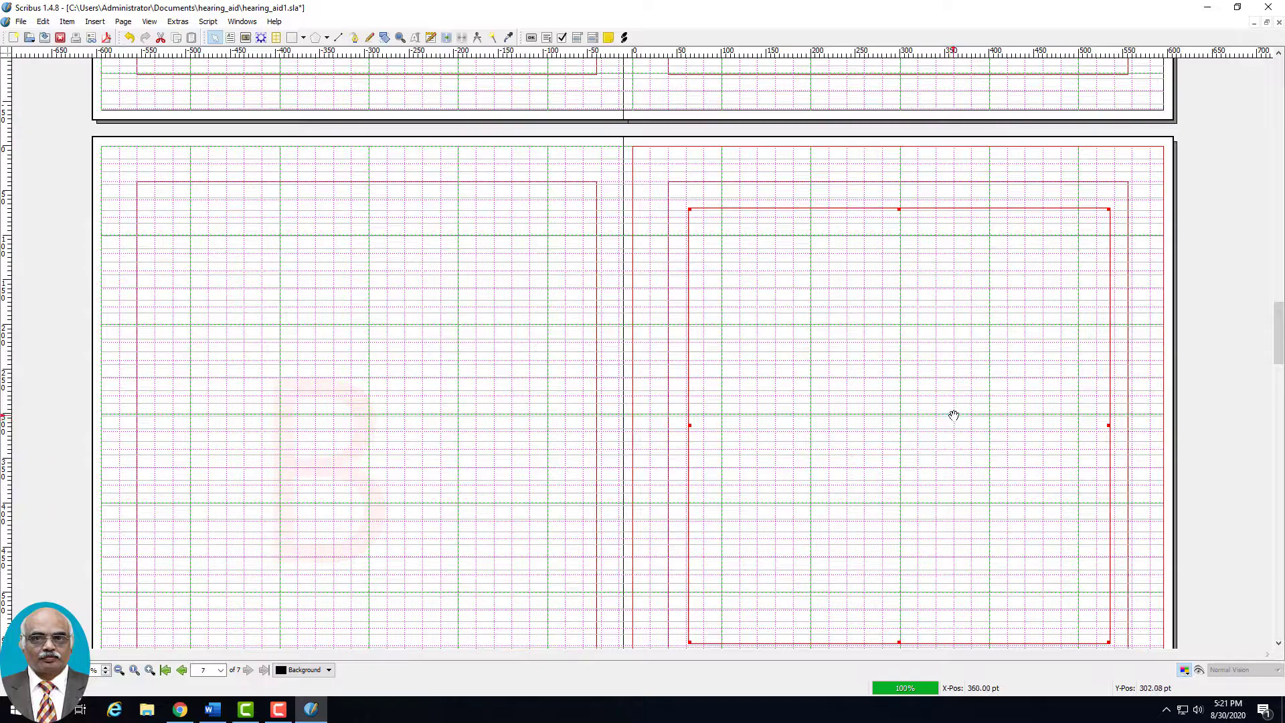
{"action": "right_click", "coordinate": [848, 359]}
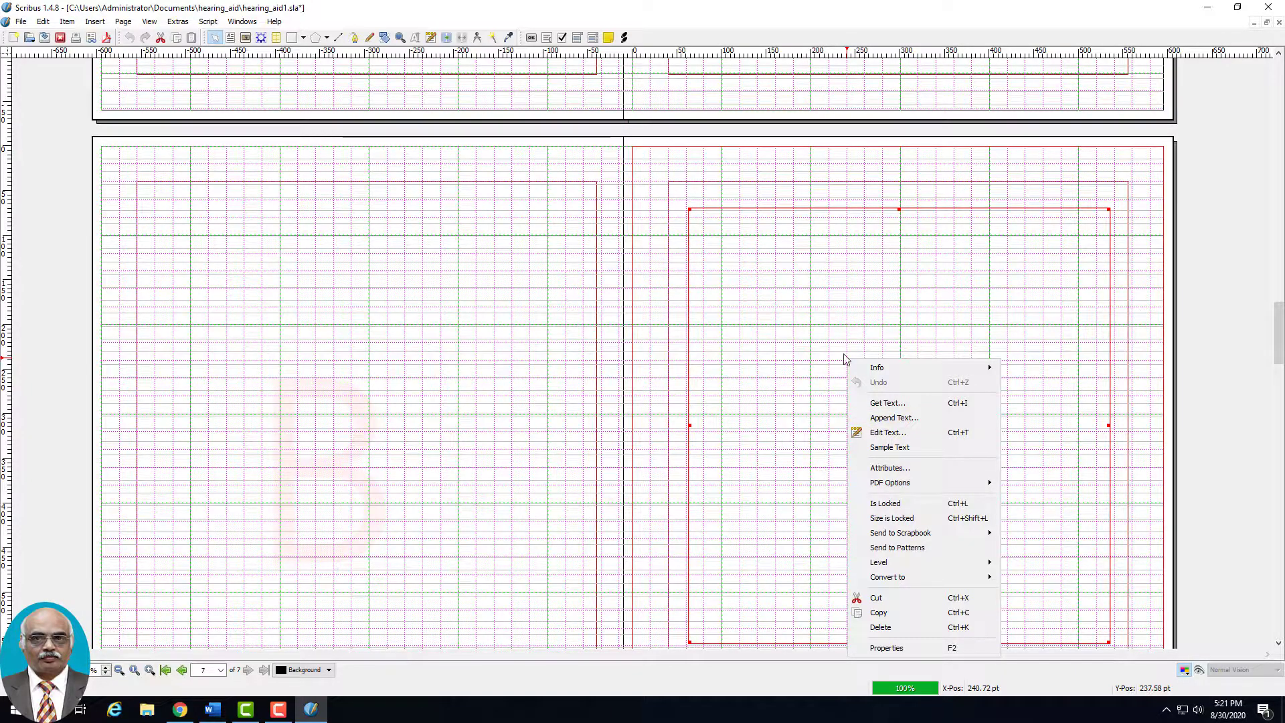
{"action": "left_click", "coordinate": [982, 218]}
{"action": "key", "text": "Delete"}
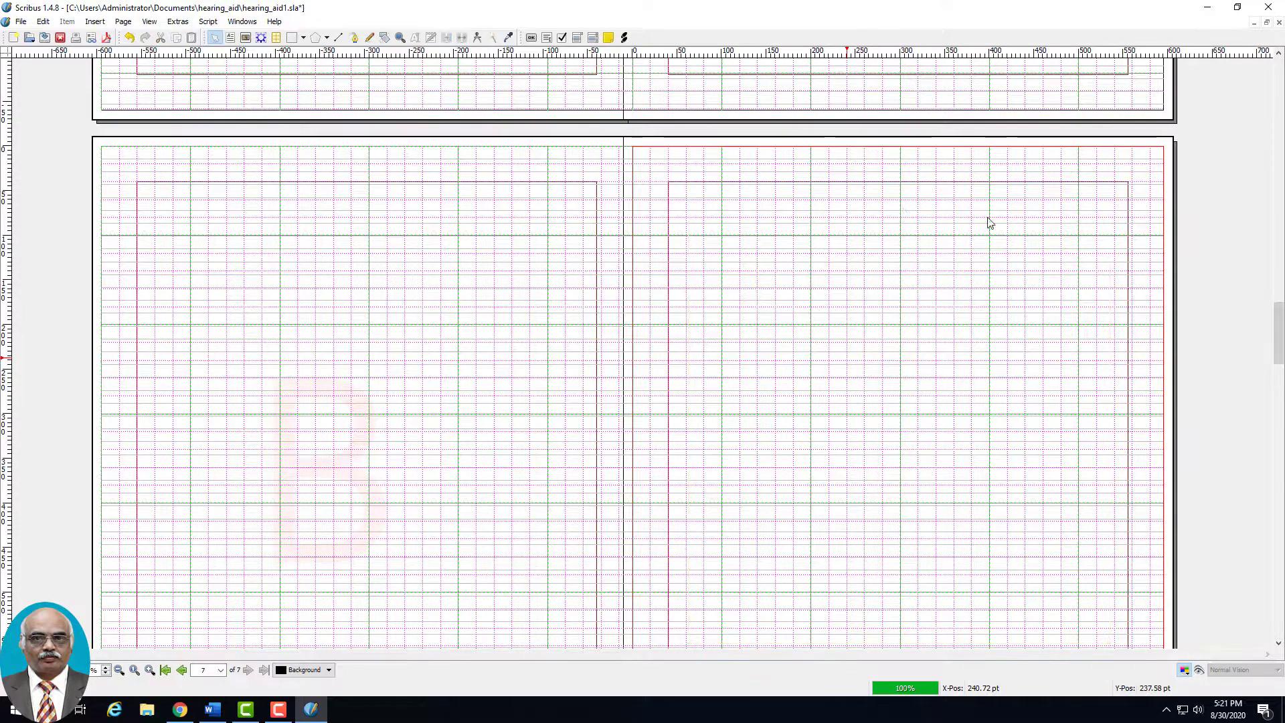
- Draw an image frame about 450 pt wide on page 7, just inside the upper and side margins
{"action": "left_click", "coordinate": [245, 38]}
{"action": "left_click_drag", "start_coordinate": [691, 218], "coordinate": [1096, 634]}
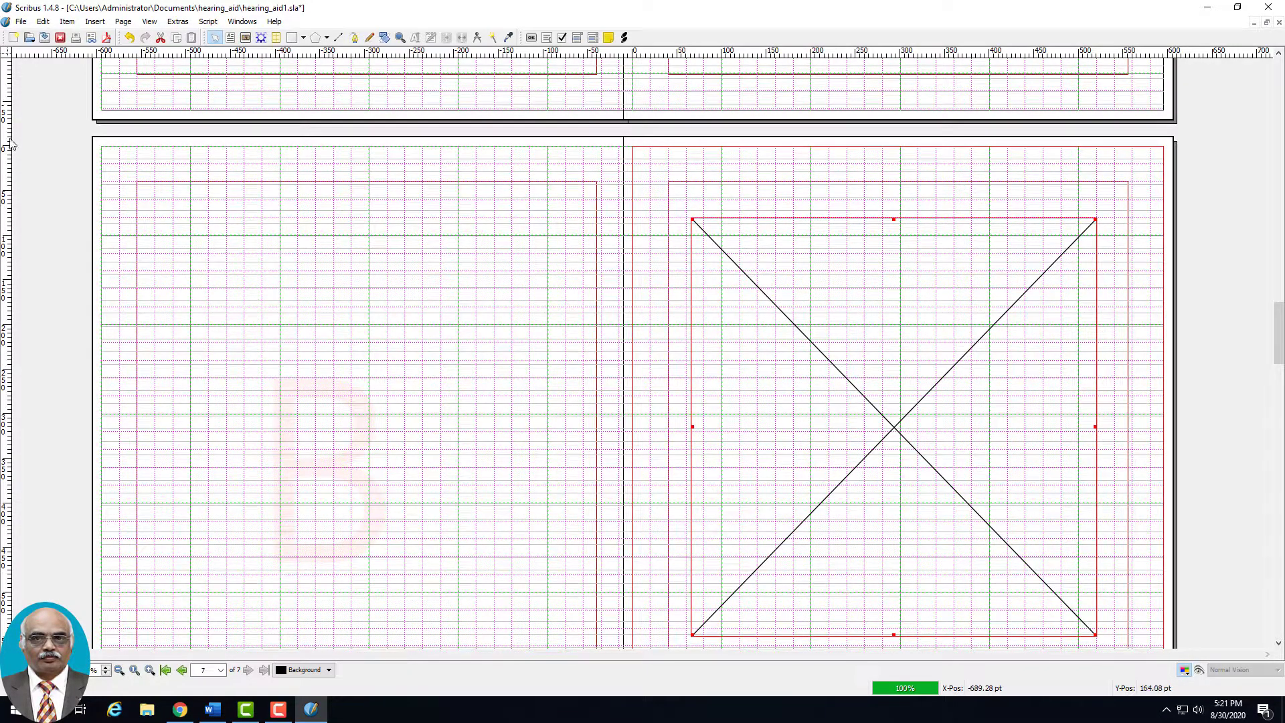
- Load the PDF file Scribus (1) (1).pdf from the Desktop folder into the empty image frame on page 7
{"action": "right_click", "coordinate": [859, 363]}
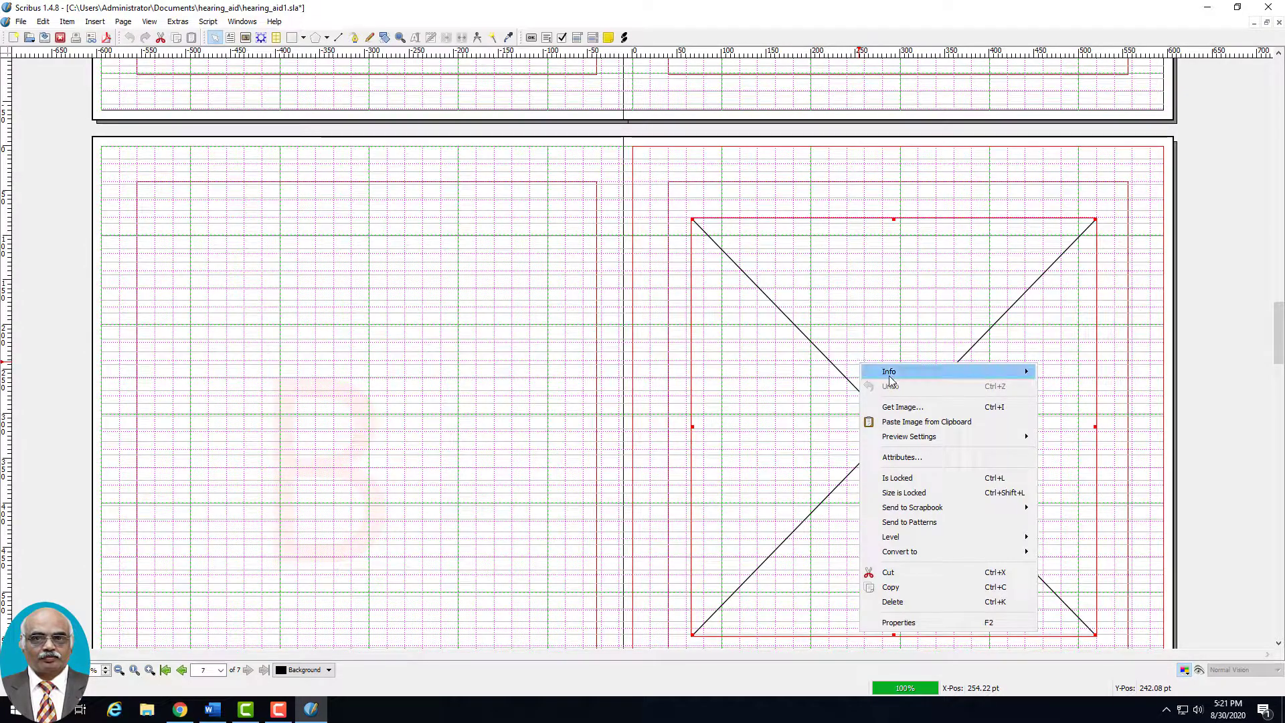
{"action": "left_click", "coordinate": [901, 407]}
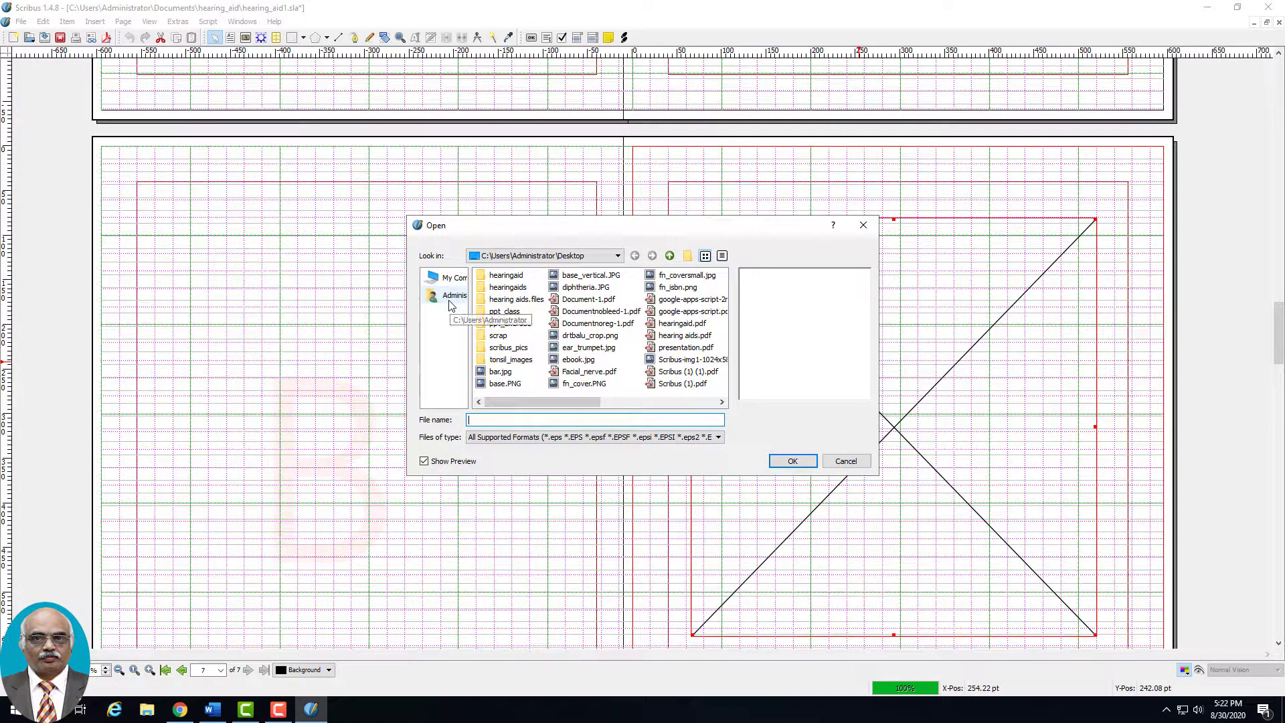
{"action": "left_click_drag", "start_coordinate": [524, 401], "coordinate": [580, 402]}
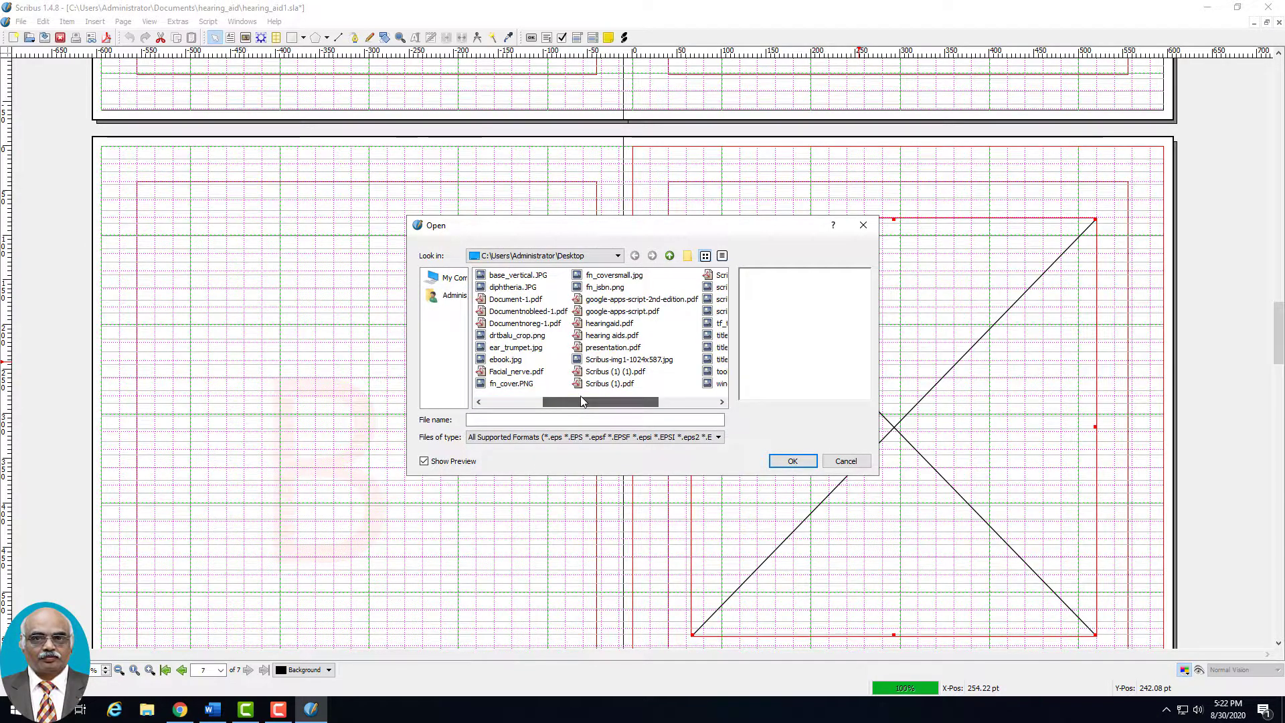
{"action": "scroll", "coordinate": [557, 401], "scroll_direction": "left", "scroll_amount": 3}
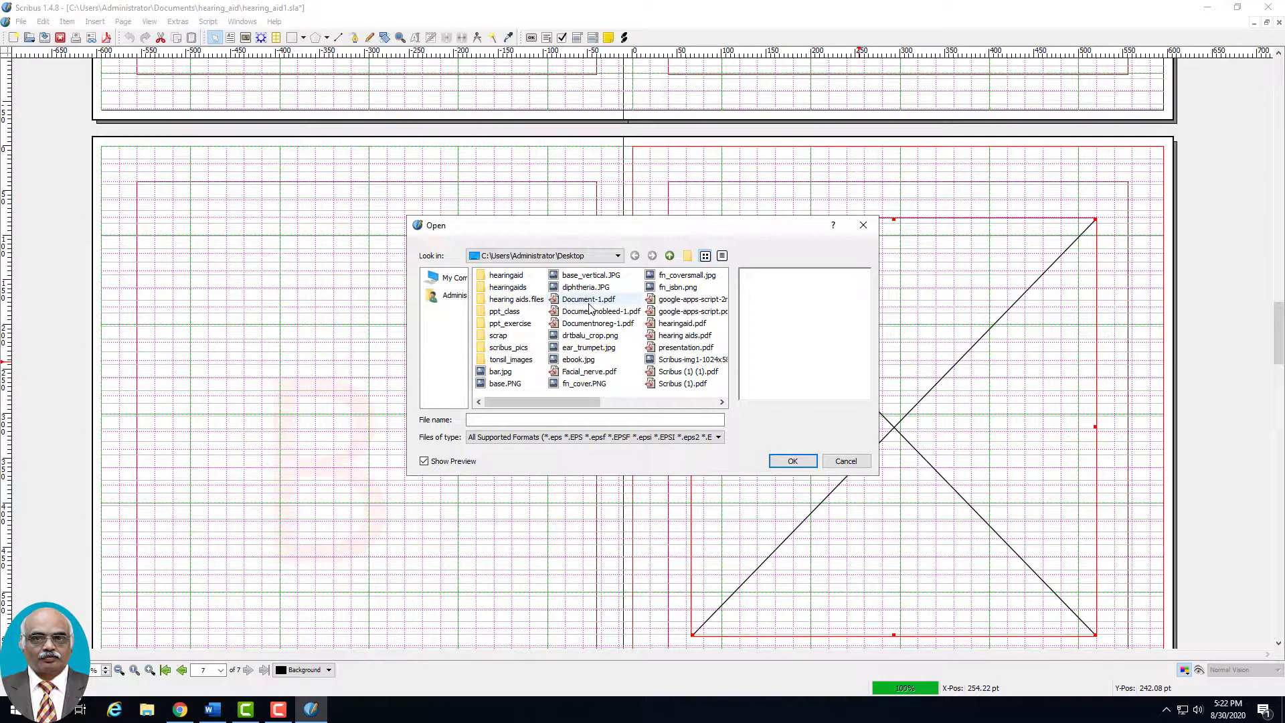
{"action": "left_click", "coordinate": [686, 371]}
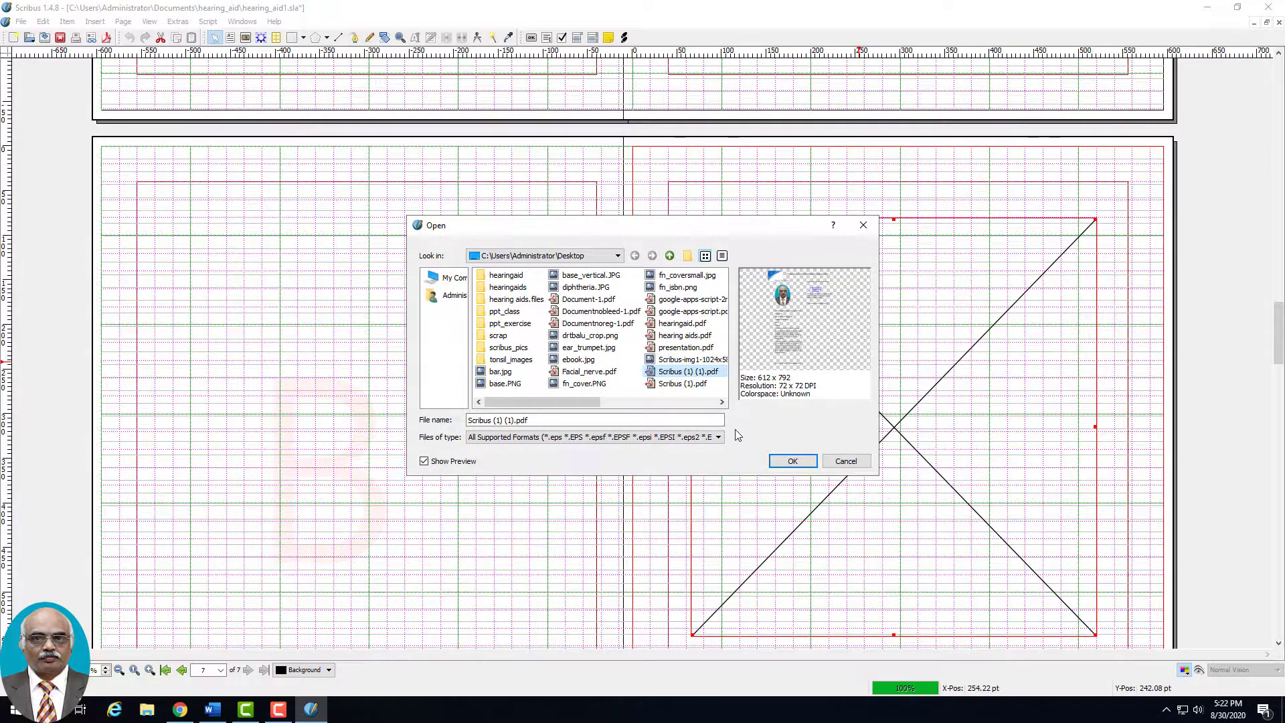
{"action": "left_click", "coordinate": [722, 402]}
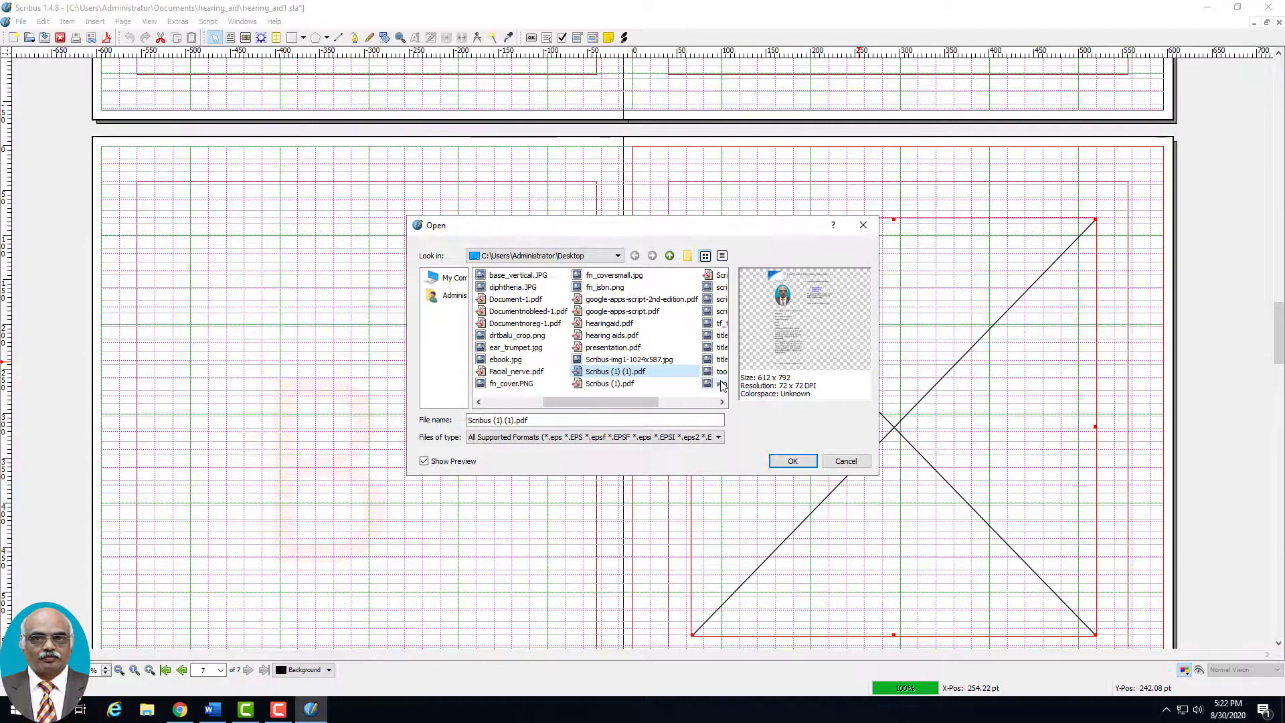
{"action": "left_click", "coordinate": [792, 462]}
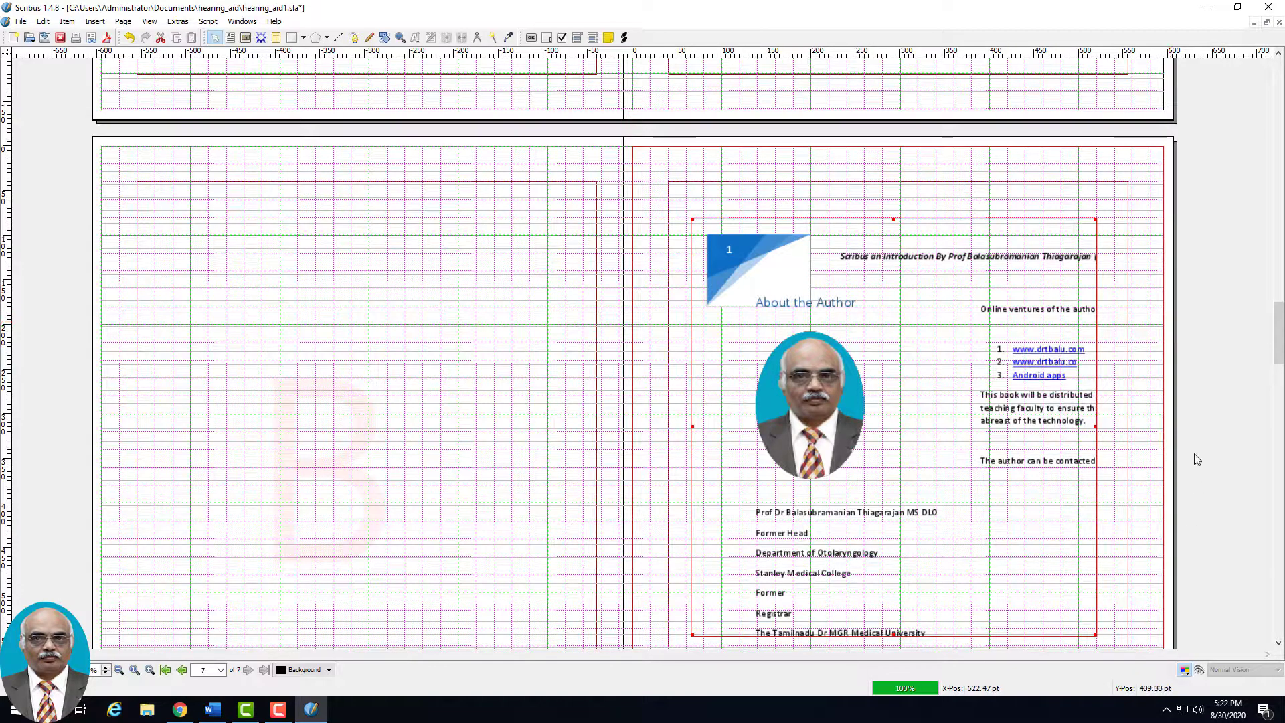
- Open the image properties of the PDF frame on page 7 and set the displayed PDF page number to 4
{"action": "mouse_move", "coordinate": [1279, 333]}
{"action": "left_mouse_down"}
{"action": "mouse_move", "coordinate": [1280, 371]}
{"action": "mouse_move", "coordinate": [1280, 328]}
{"action": "left_mouse_up"}
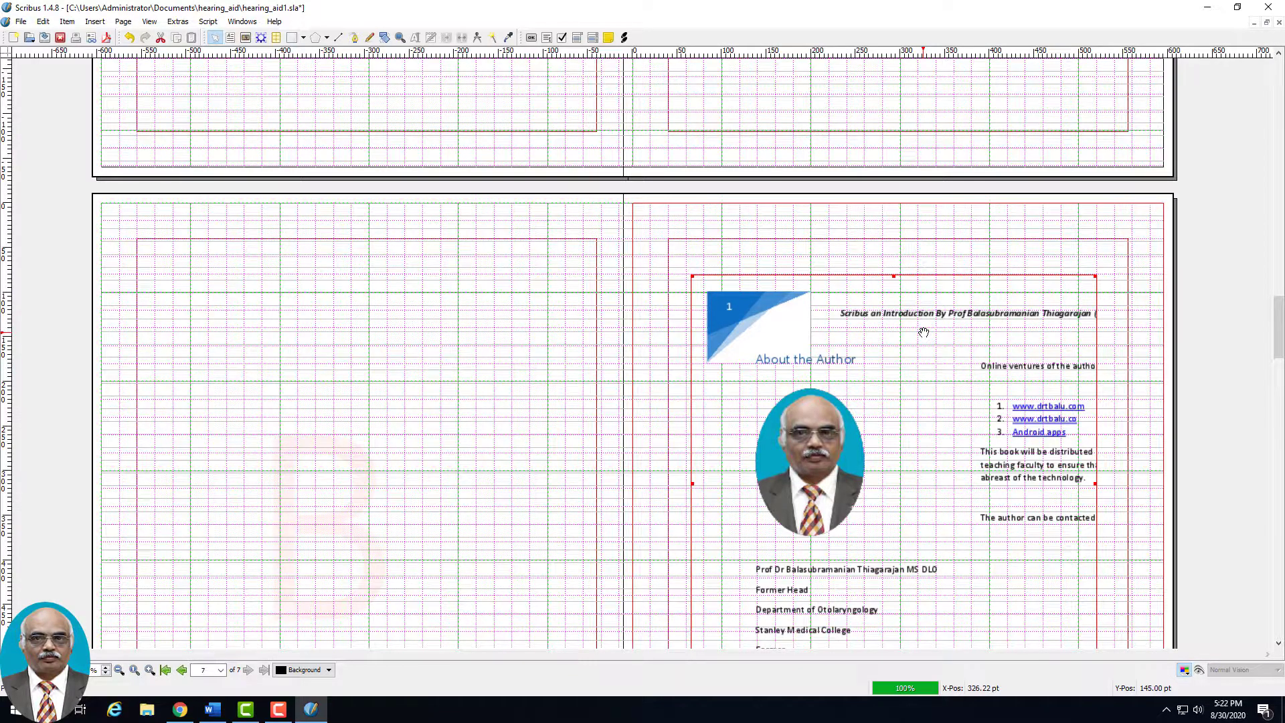
{"action": "mouse_move", "coordinate": [1280, 328]}
{"action": "left_mouse_down"}
{"action": "mouse_move", "coordinate": [1279, 360]}
{"action": "mouse_move", "coordinate": [1279, 341]}
{"action": "left_mouse_up"}
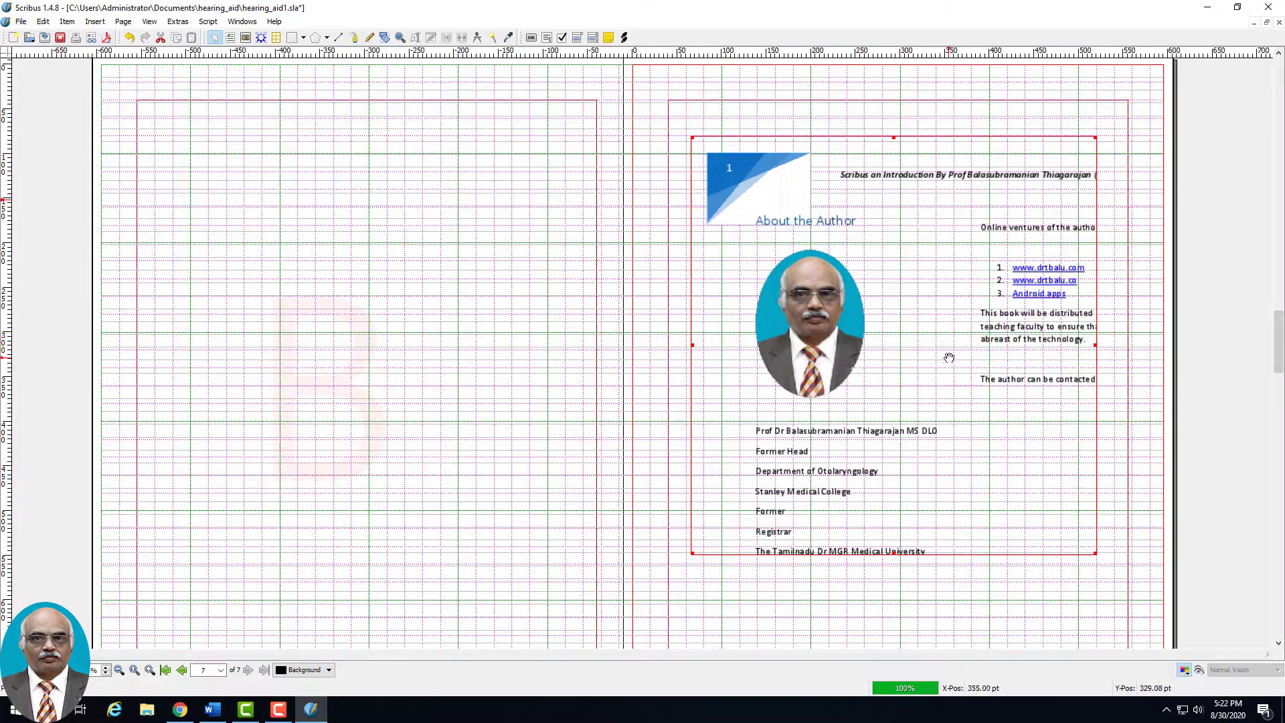
{"action": "right_click", "coordinate": [985, 524]}
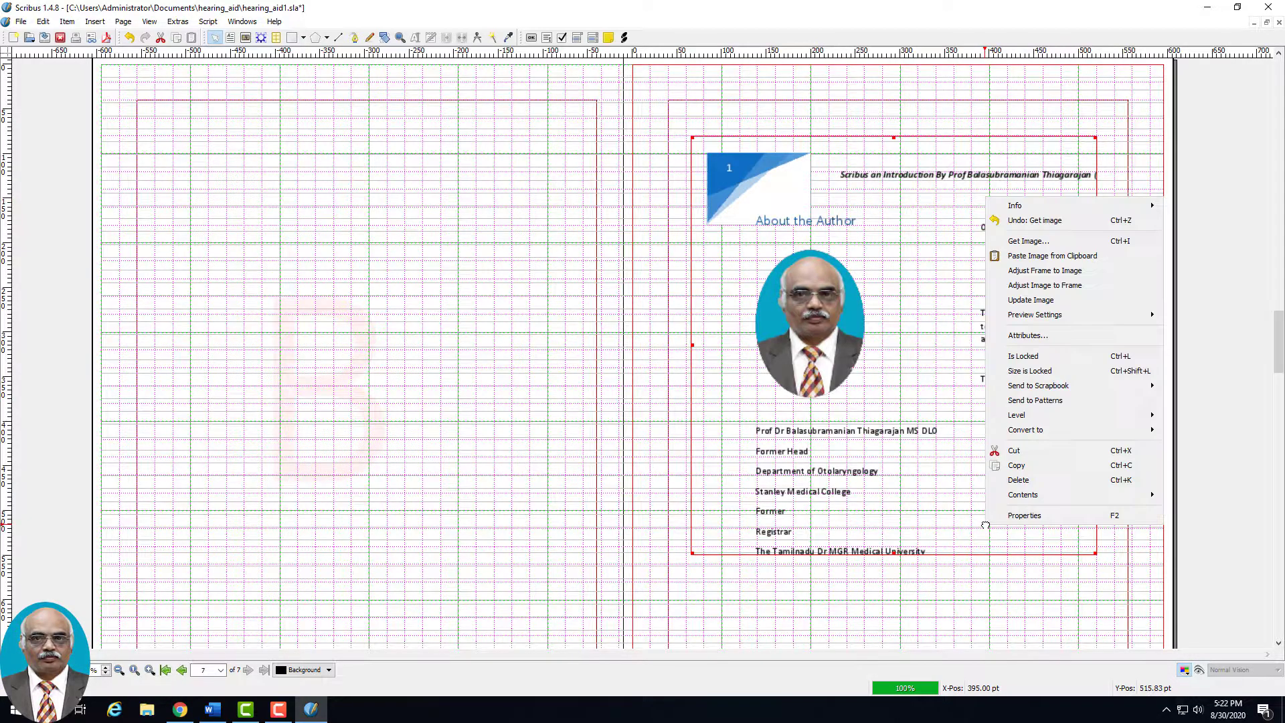
{"action": "left_click", "coordinate": [1023, 515]}
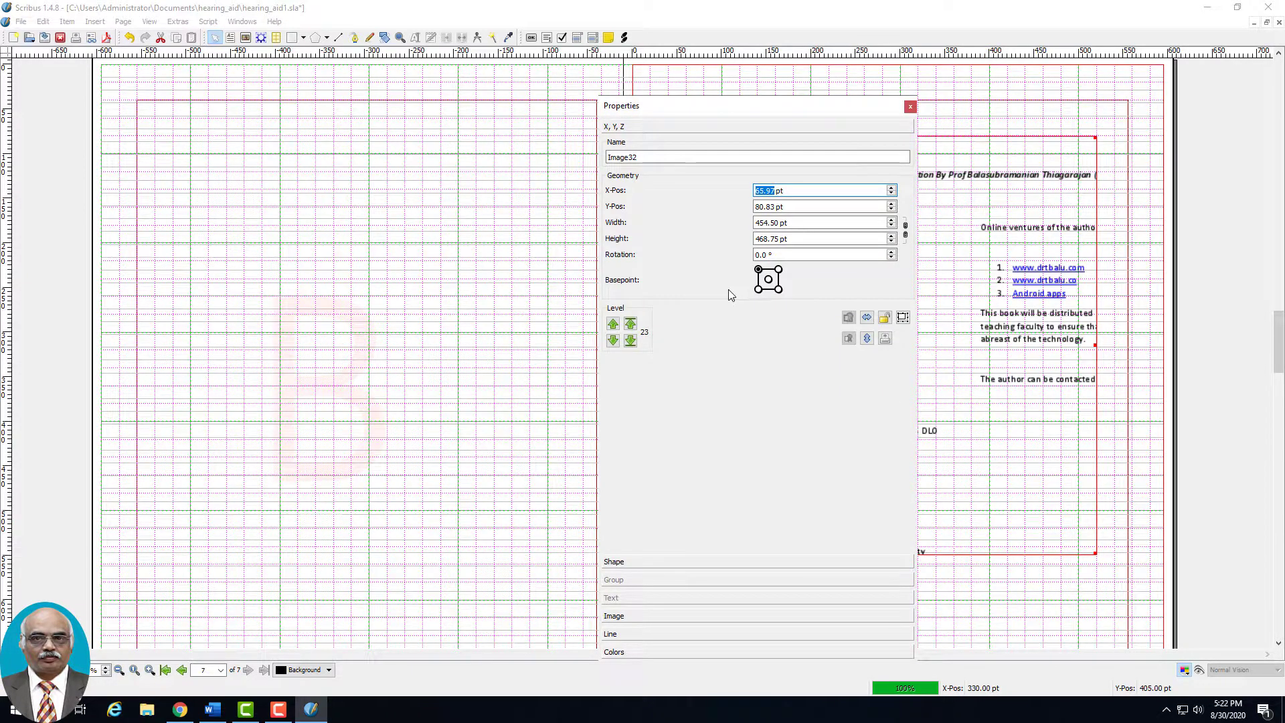
{"action": "left_click", "coordinate": [613, 616]}
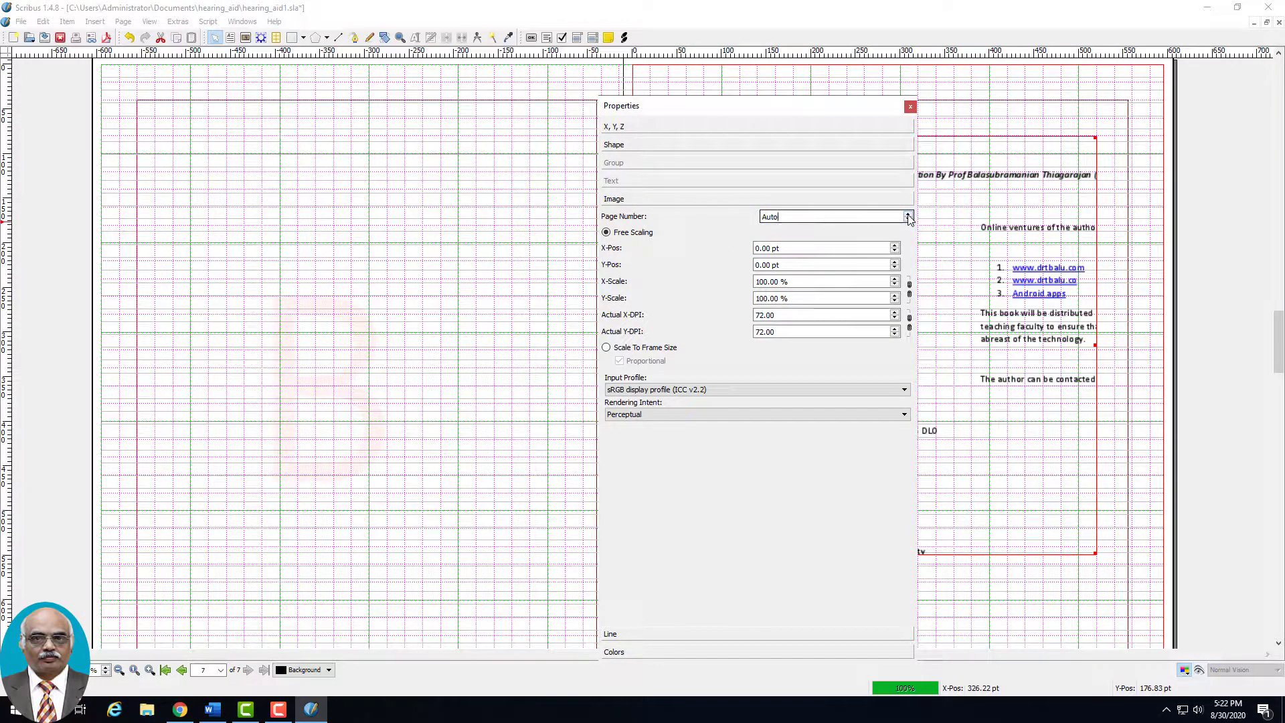
{"action": "left_click", "coordinate": [908, 215]}
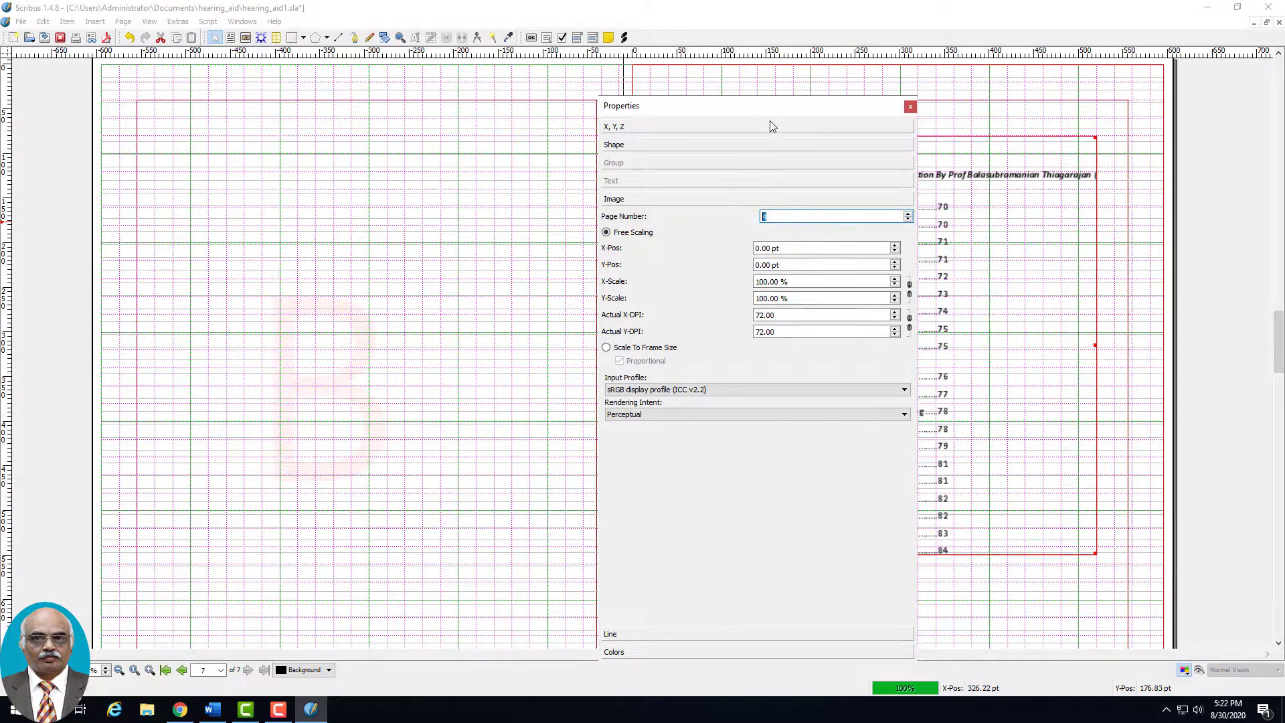
{"action": "left_click_drag", "start_coordinate": [775, 114], "coordinate": [427, 128]}
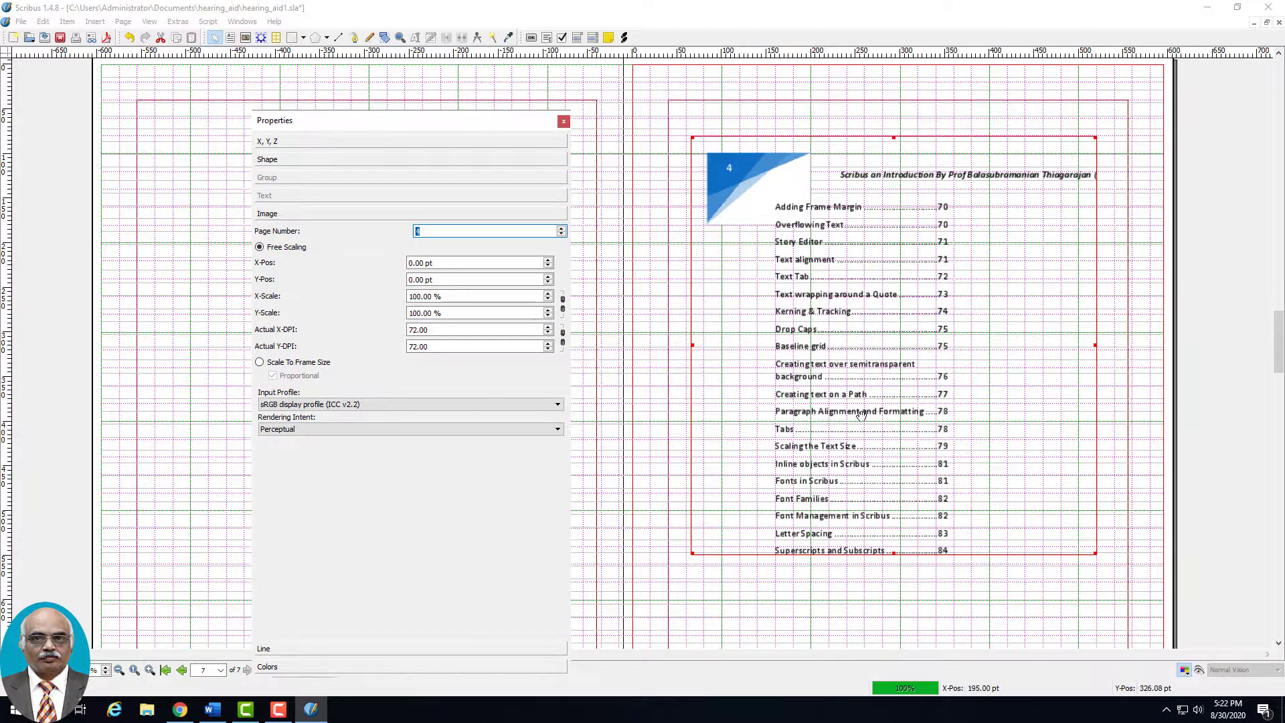
- Advance the PDF shown in the page 7 frame one page at a time from page 5 up to page 12
{"action": "left_click", "coordinate": [562, 229]}
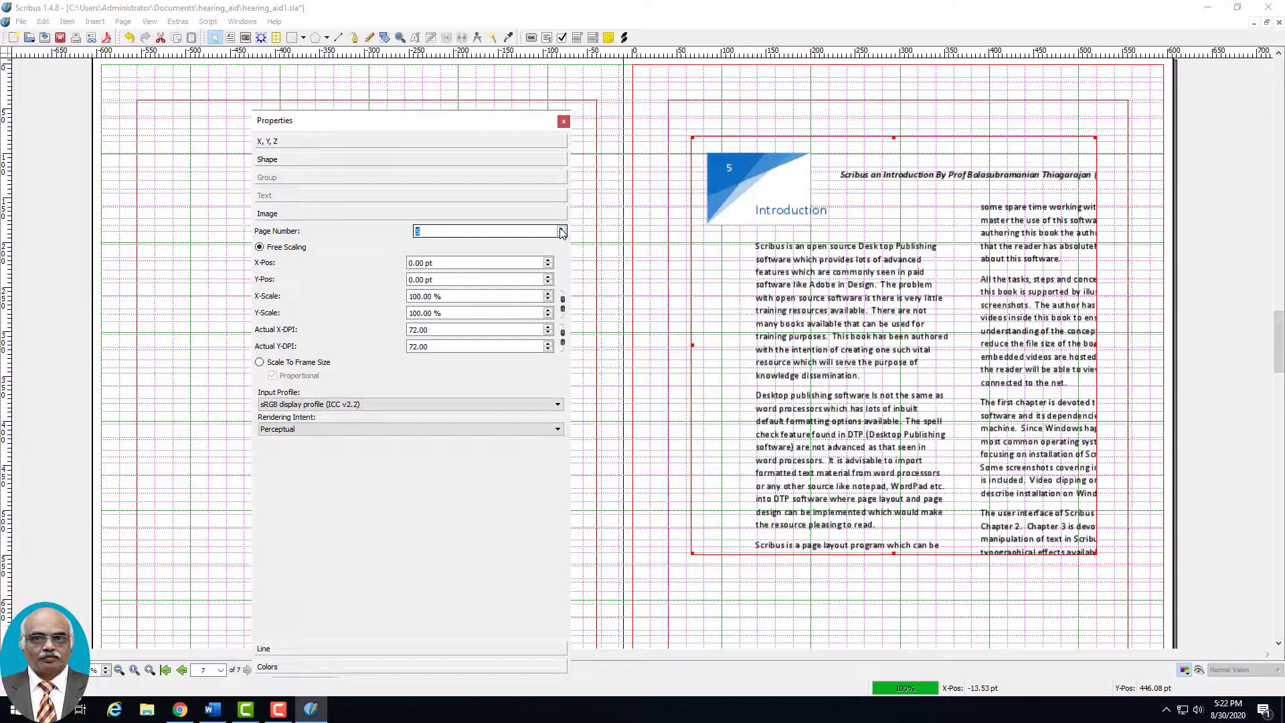
{"action": "left_click", "coordinate": [562, 229]}
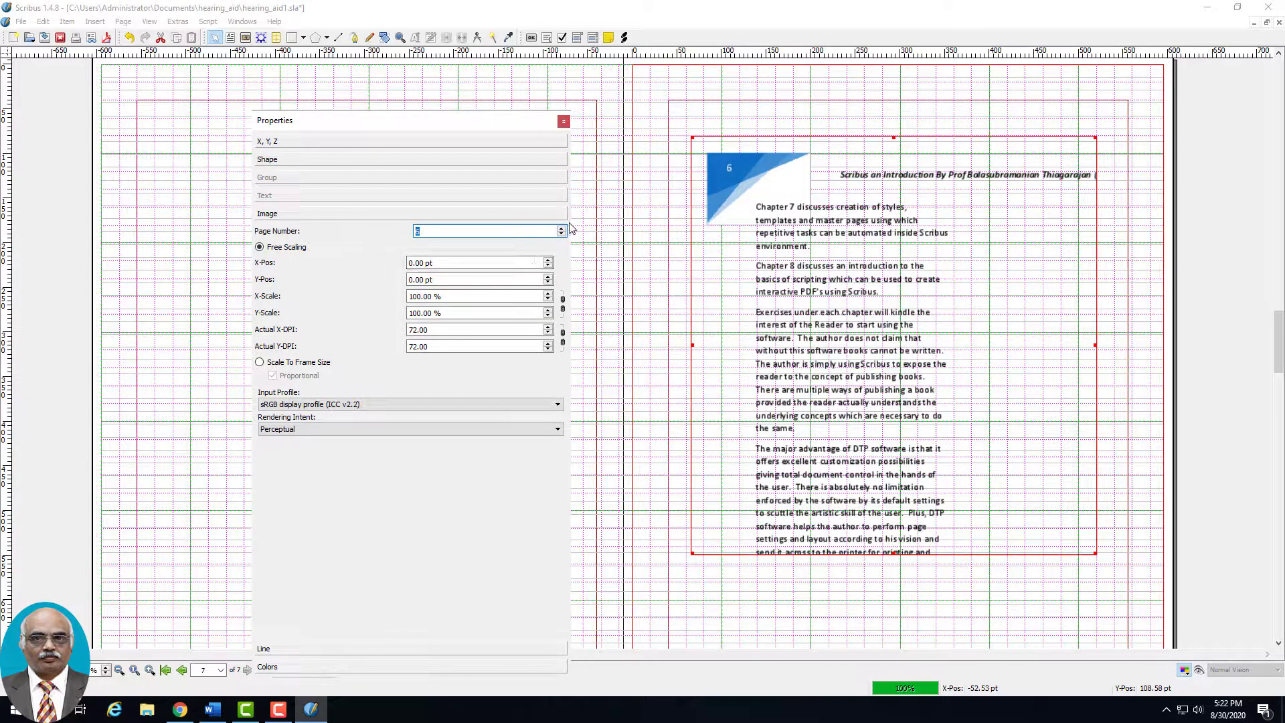
{"action": "left_click", "coordinate": [562, 229]}
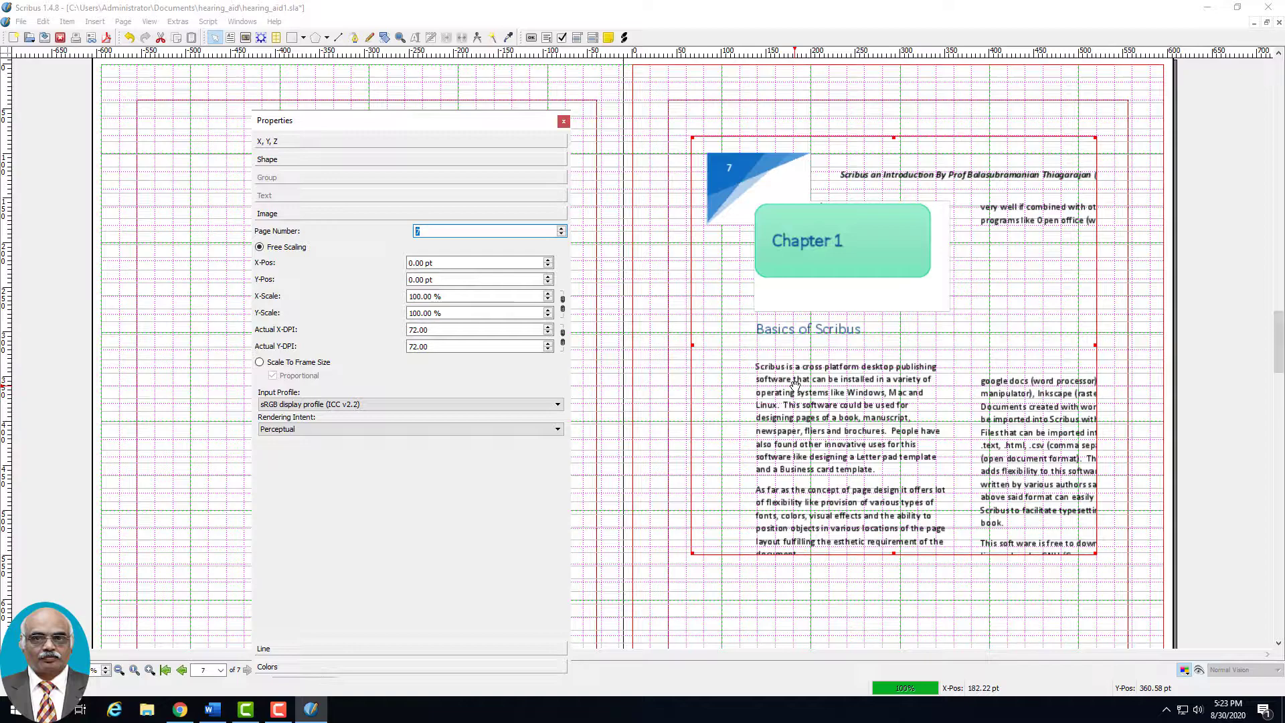
{"action": "left_click", "coordinate": [562, 228]}
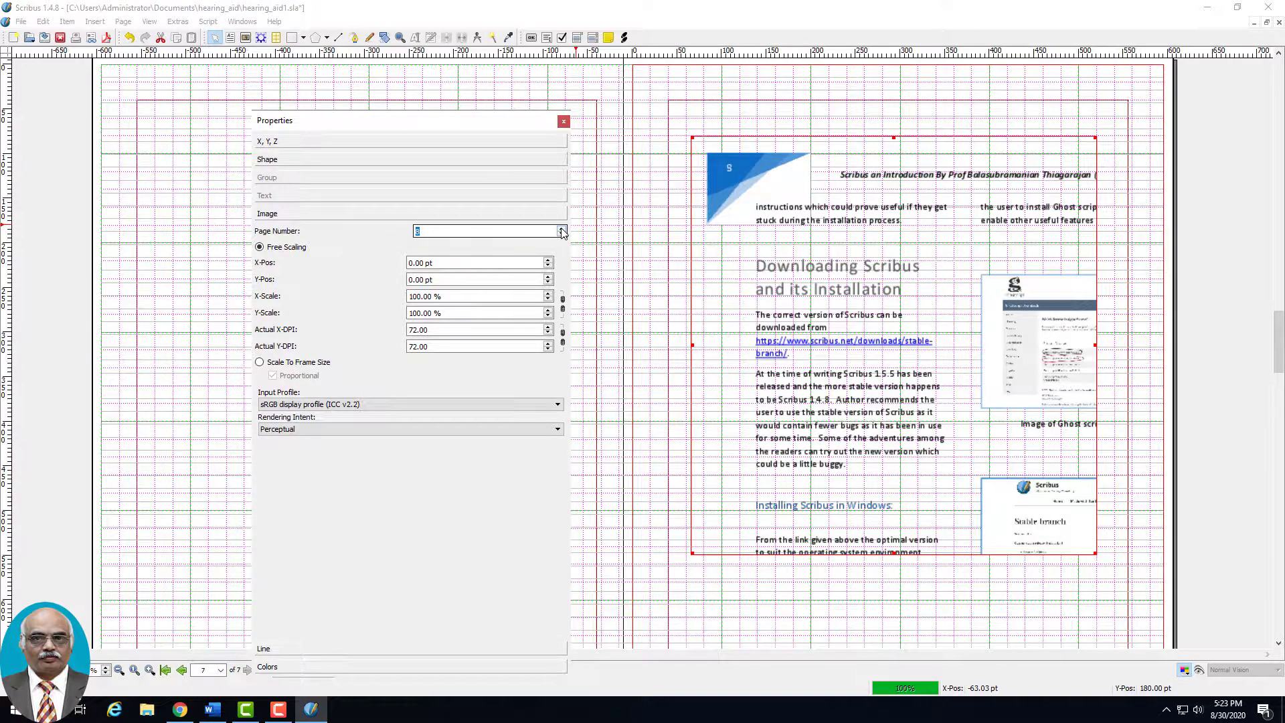
{"action": "left_click", "coordinate": [561, 228]}
{"action": "left_click", "coordinate": [562, 228]}
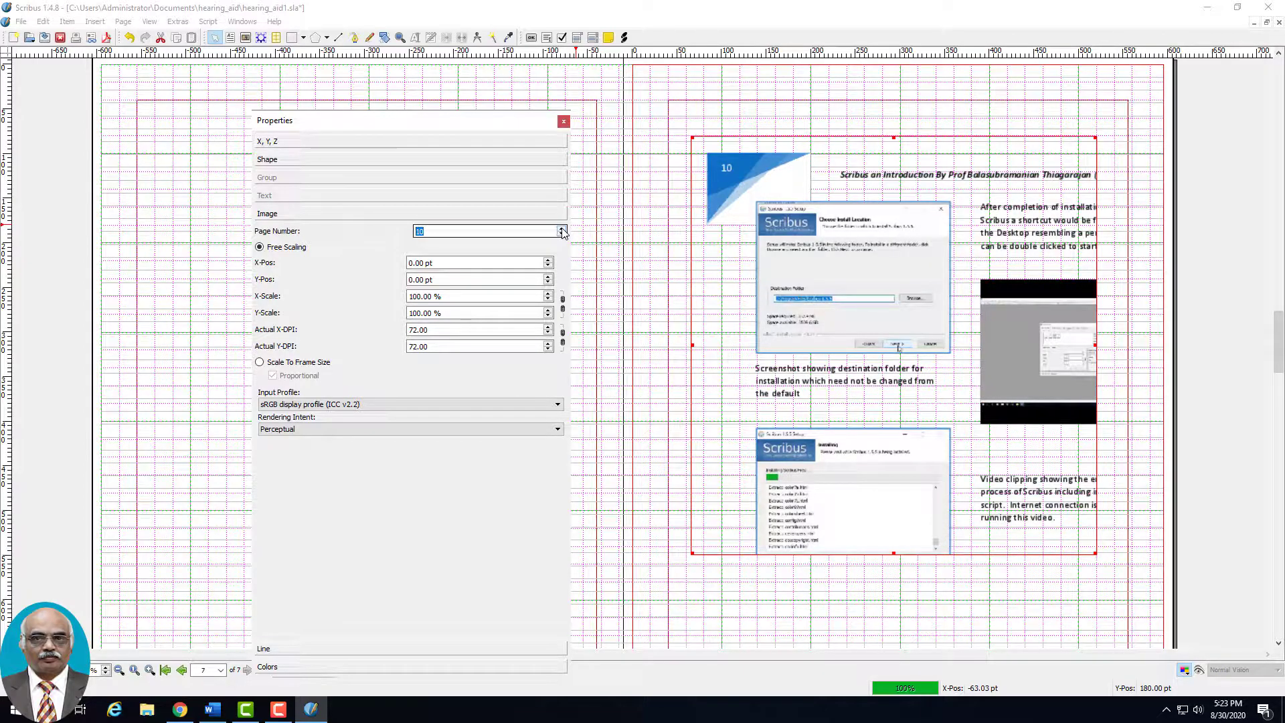
{"action": "left_click", "coordinate": [562, 228]}
{"action": "left_click", "coordinate": [561, 228]}
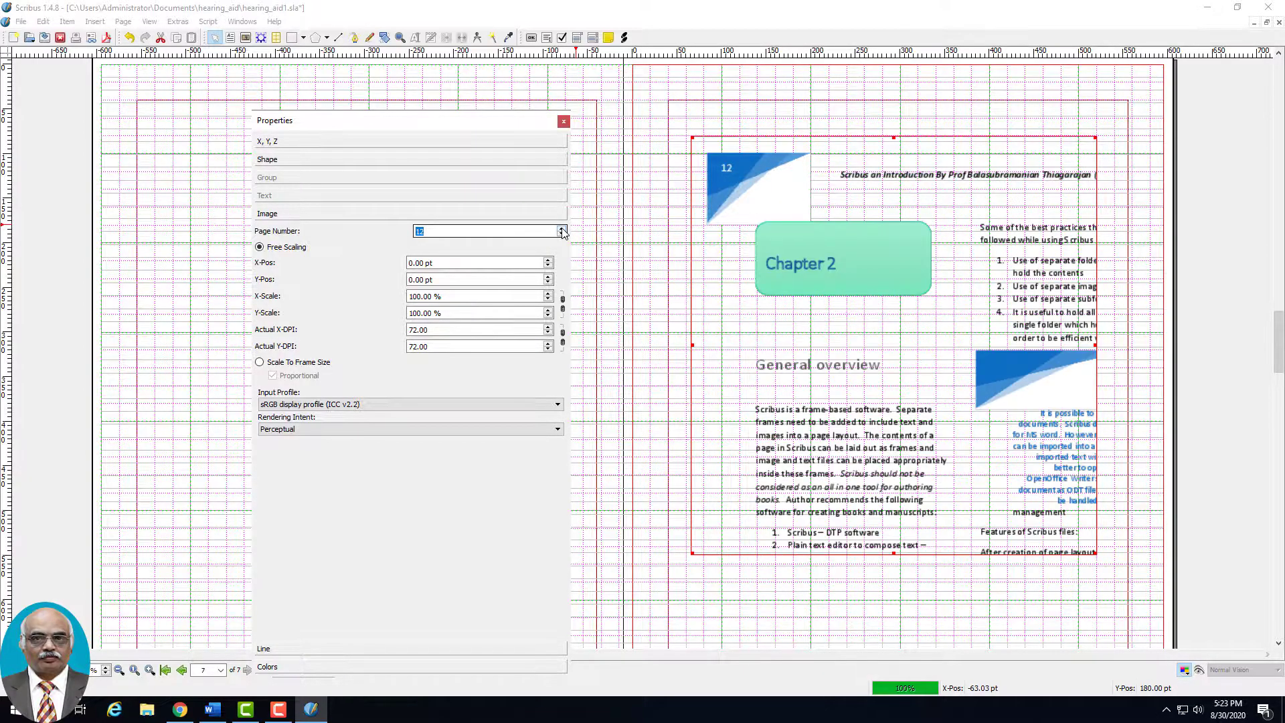